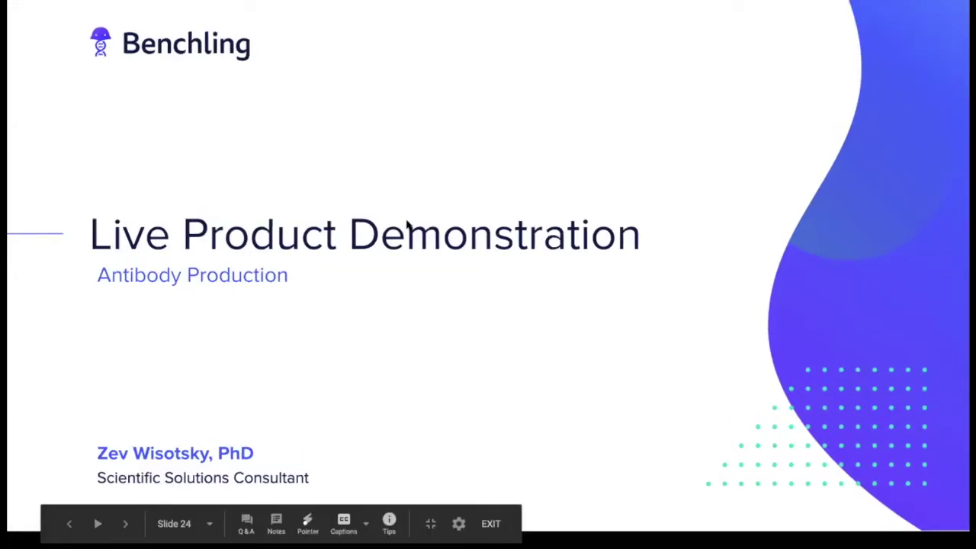
# Switch from the slideshow to Benchling, open the EmeryAB registry and look over its entities and linked fields.
pyautogui.hotkey('ctrl', 'Right')
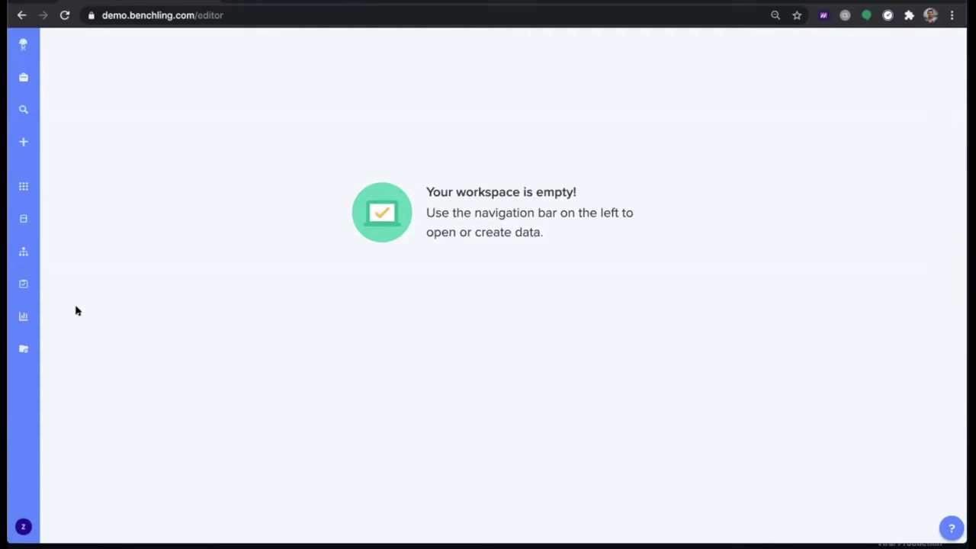
pyautogui.click(24, 187)
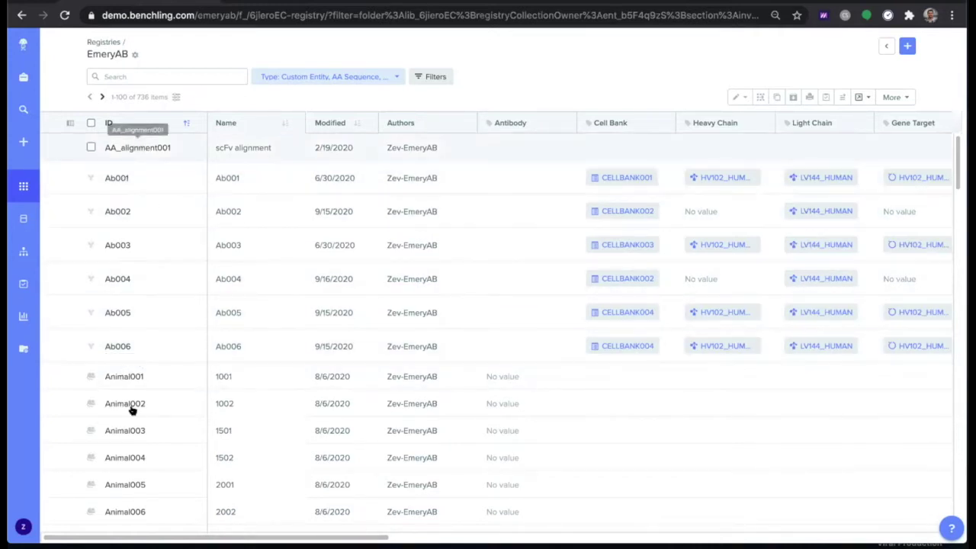
pyautogui.scroll(-3, 131, 411)
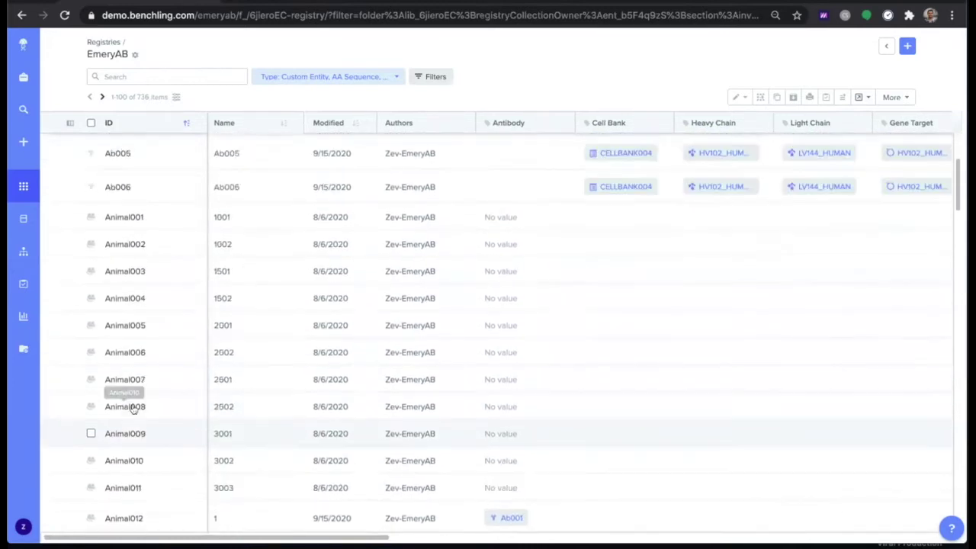
pyautogui.scroll(3, 131, 404)
pyautogui.hscroll(2, 364, 391)
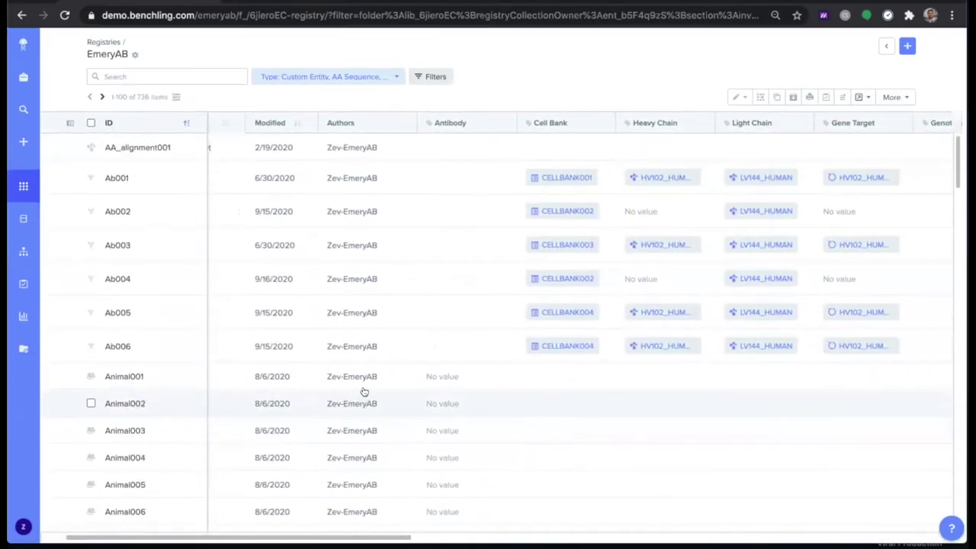
pyautogui.hscroll(2, 363, 391)
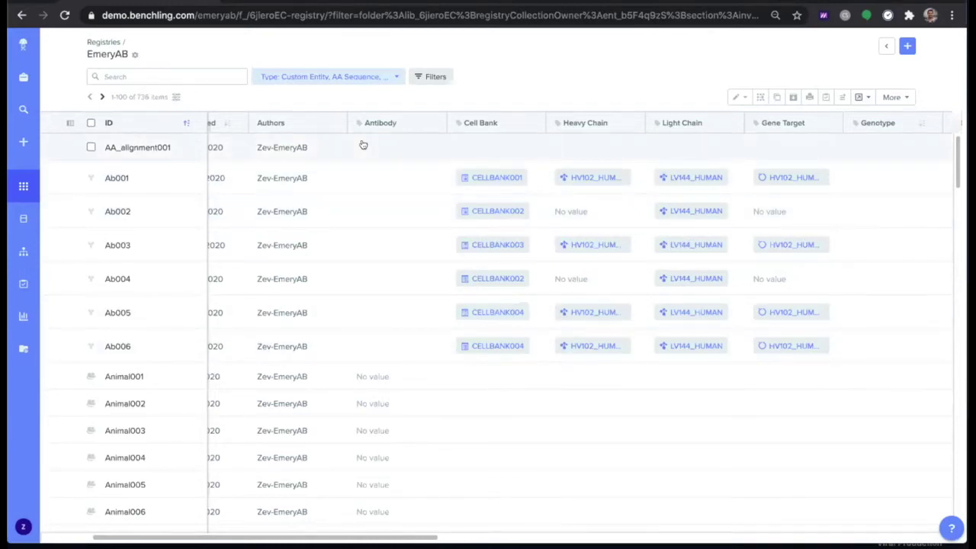
# Restrict the EmeryAB registry list to entities of the Plasmid Hybridoma type.
pyautogui.click(432, 77)
pyautogui.click(378, 77)
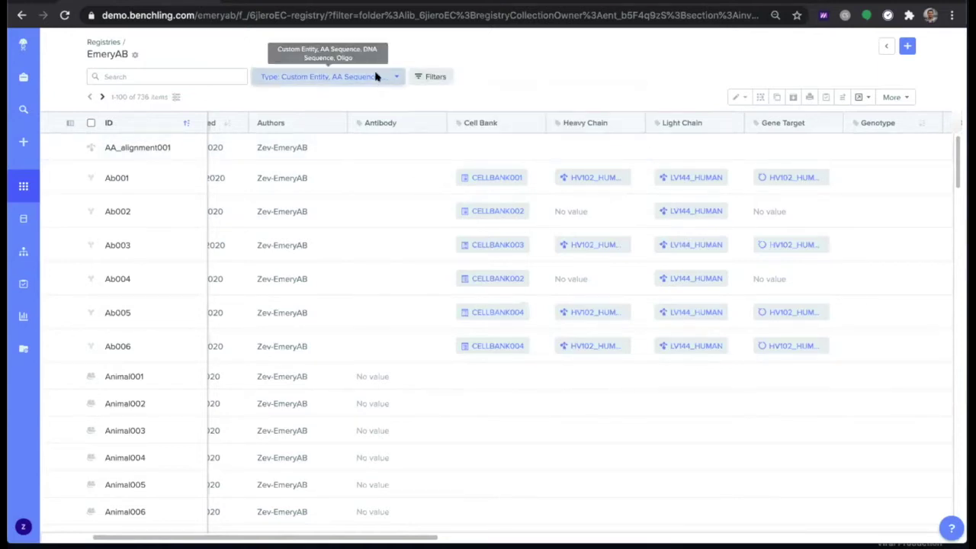
pyautogui.moveTo(330, 141)
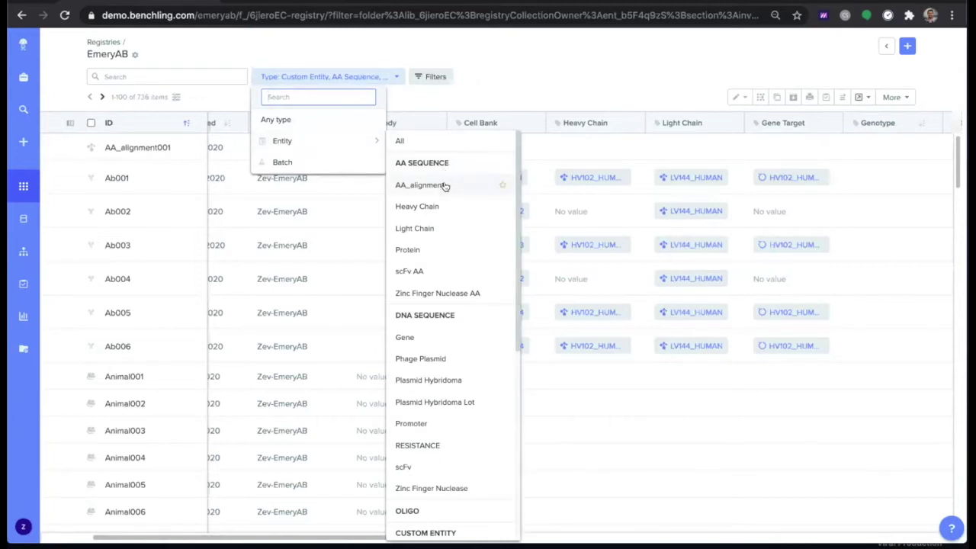
pyautogui.click(411, 380)
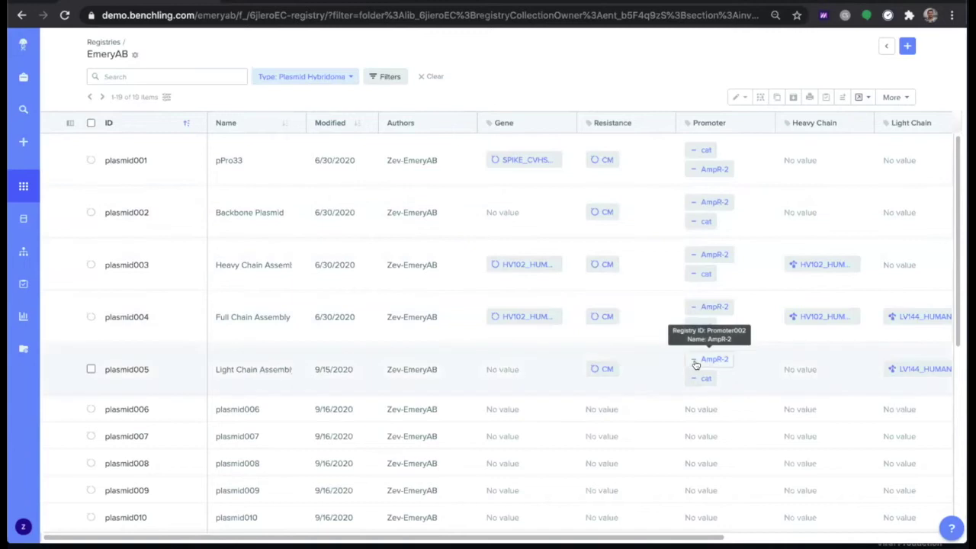
# Filter the plasmids to those whose Gene field has one of HV102_HUMAN (codon optimized).
pyautogui.click(391, 79)
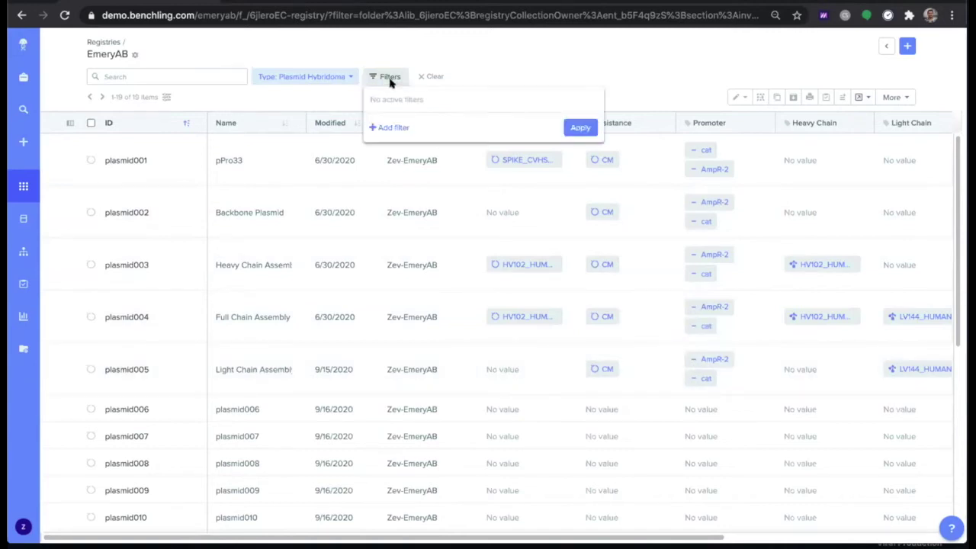
pyautogui.click(384, 126)
pyautogui.click(428, 100)
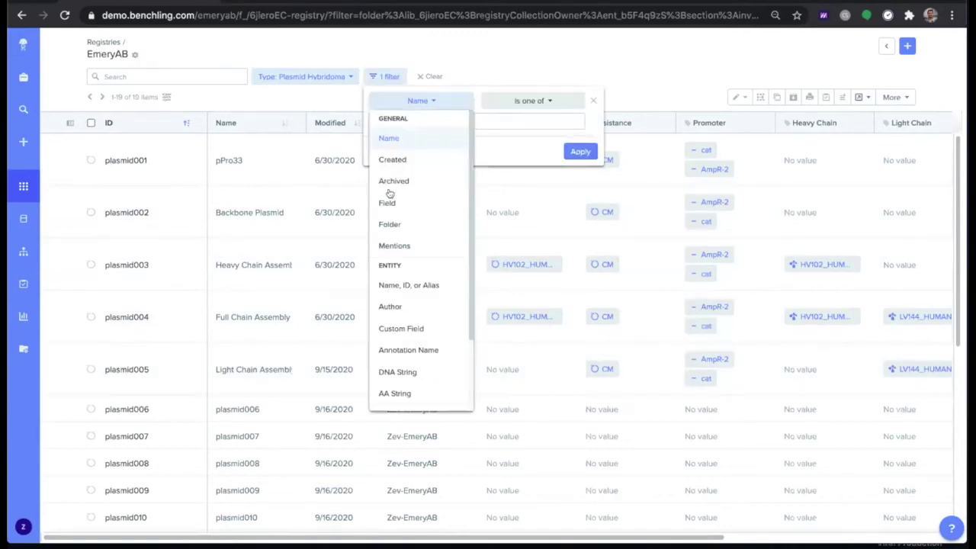
pyautogui.click(389, 202)
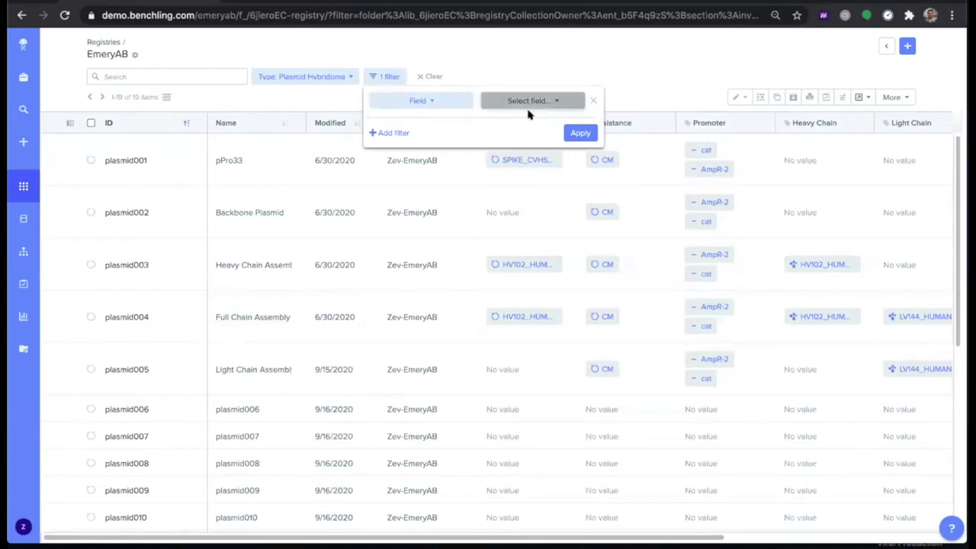
pyautogui.click(518, 101)
pyautogui.click(516, 143)
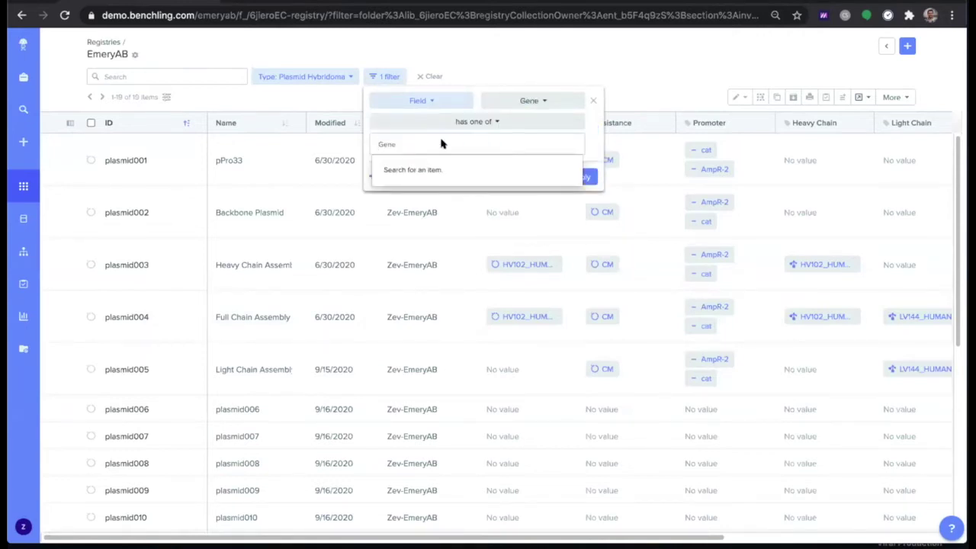
pyautogui.write('hv')
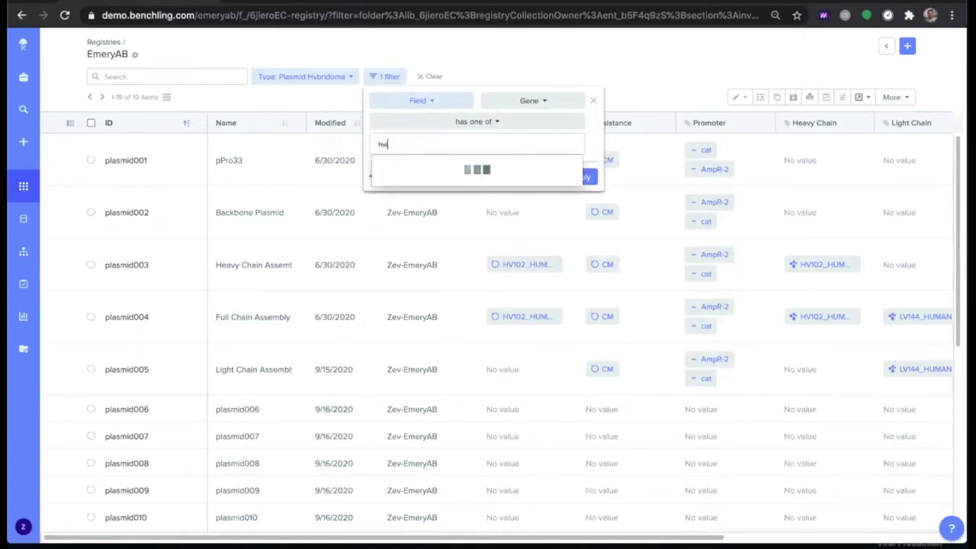
pyautogui.write('1')
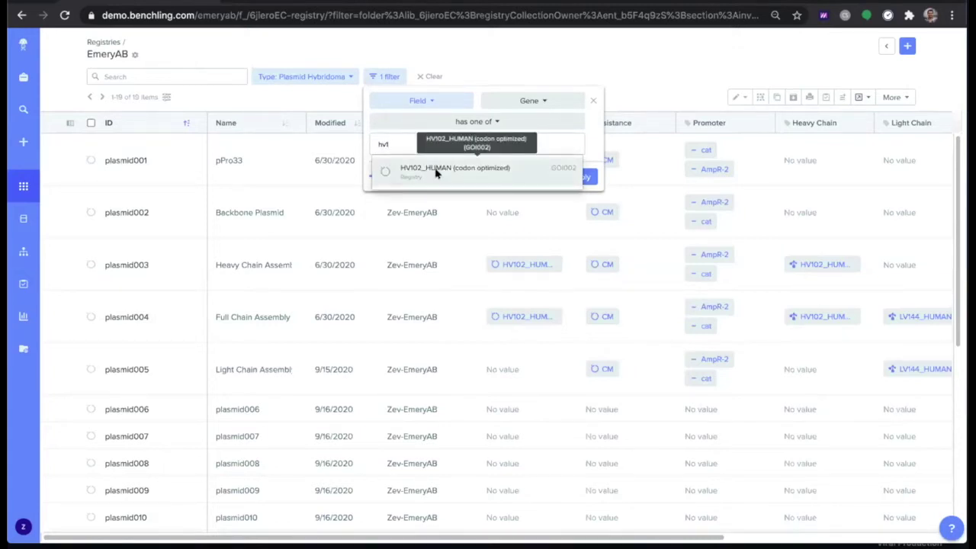
pyautogui.click(436, 170)
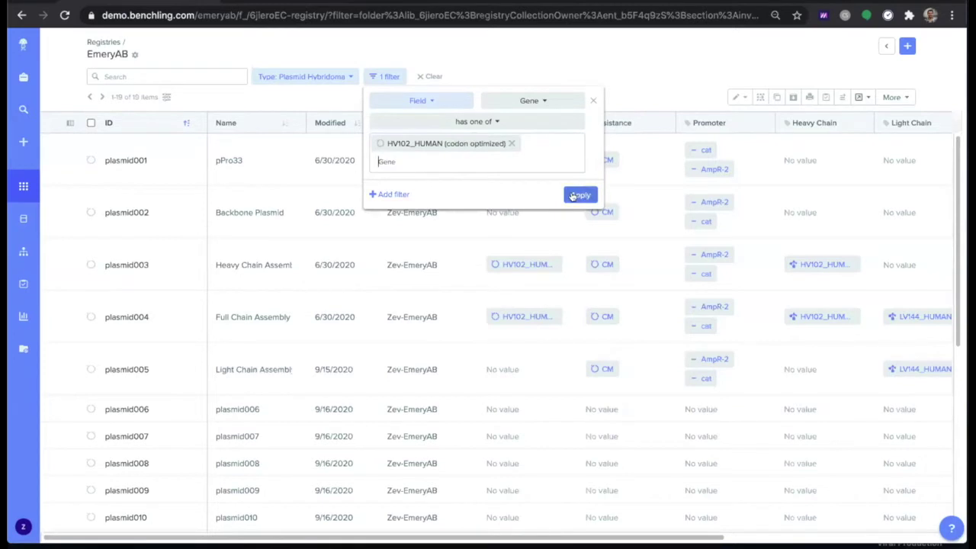
pyautogui.click(578, 195)
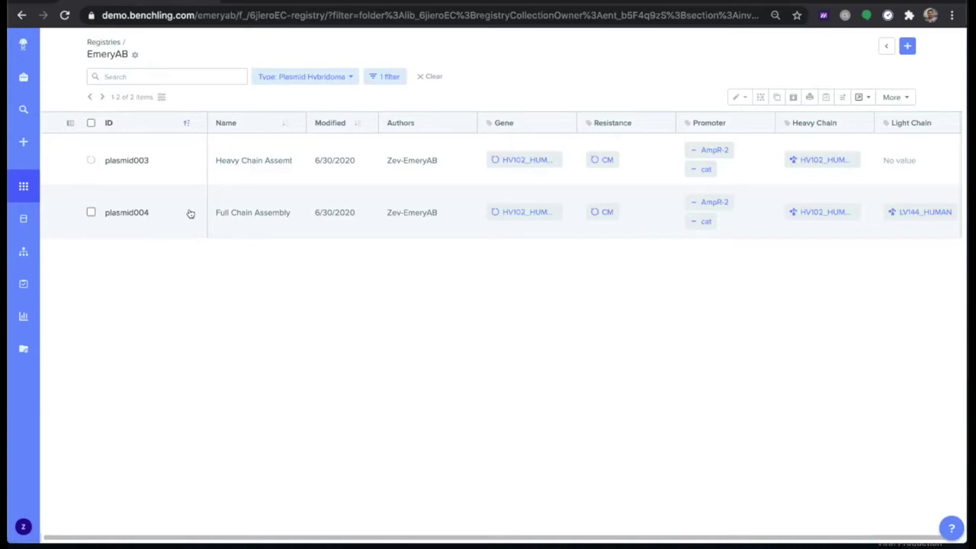
# Open the Full Chain Assembly plasmid and examine its circular plasmid map and the schema fields in its metadata.
pyautogui.click(151, 217)
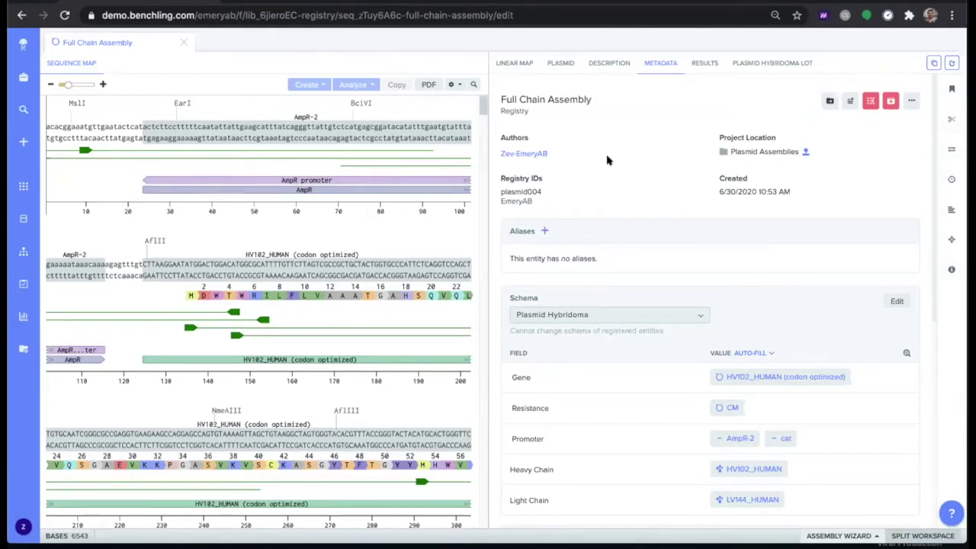
pyautogui.click(560, 62)
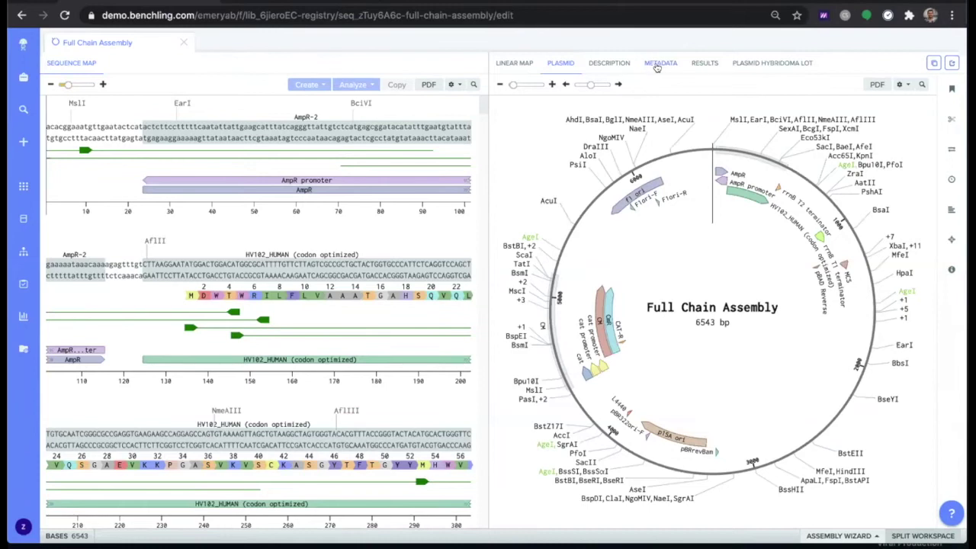
pyautogui.click(657, 66)
pyautogui.scroll(-1, 641, 293)
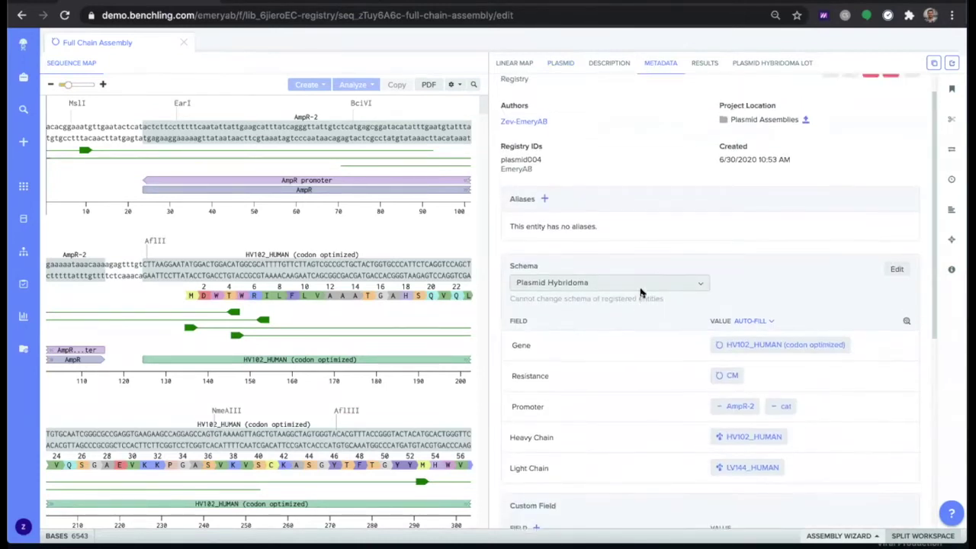
pyautogui.scroll(1, 640, 292)
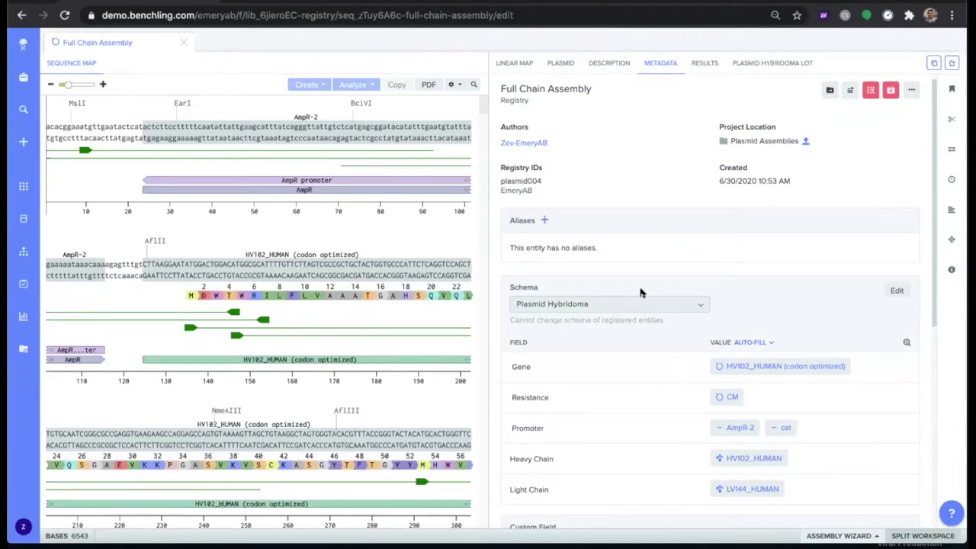
pyautogui.scroll(-1, 656, 373)
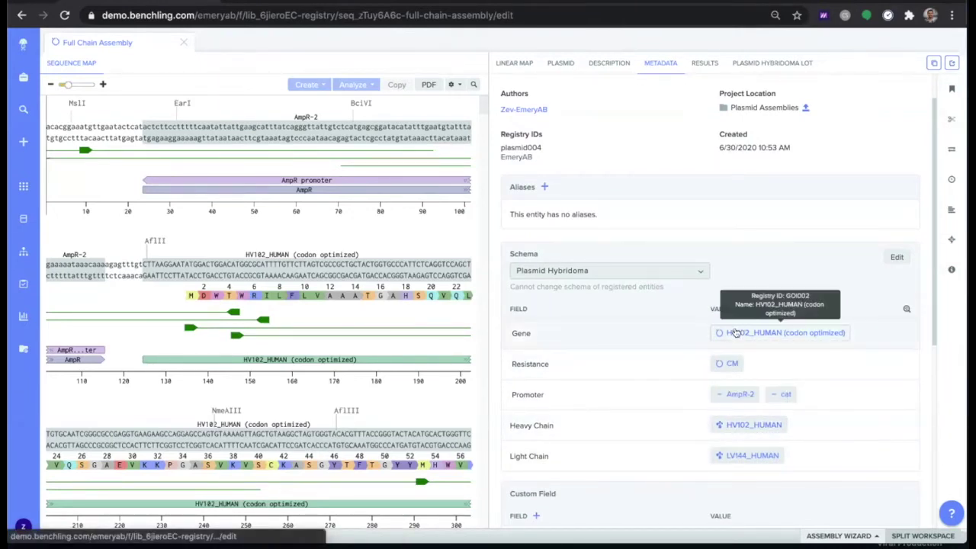
pyautogui.scroll(1, 692, 338)
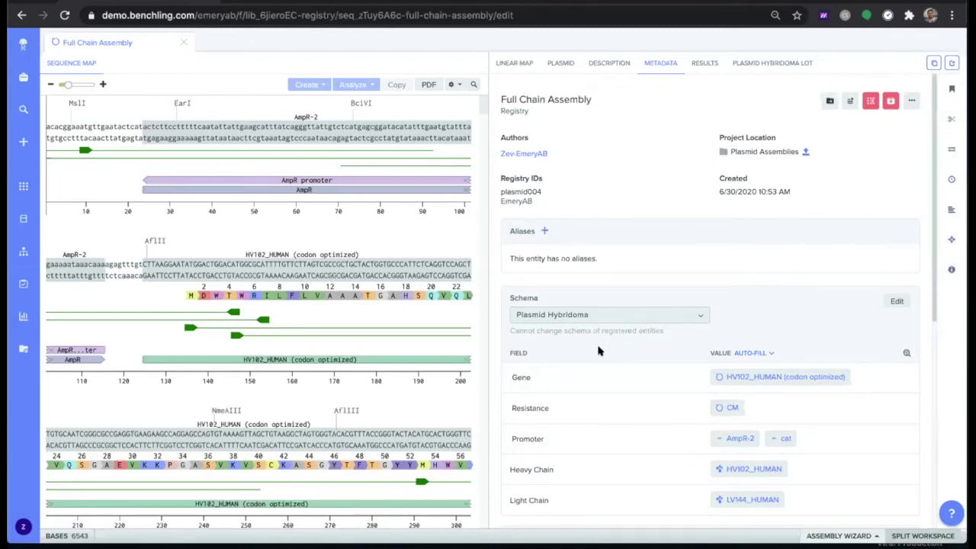
pyautogui.scroll(-1, 599, 351)
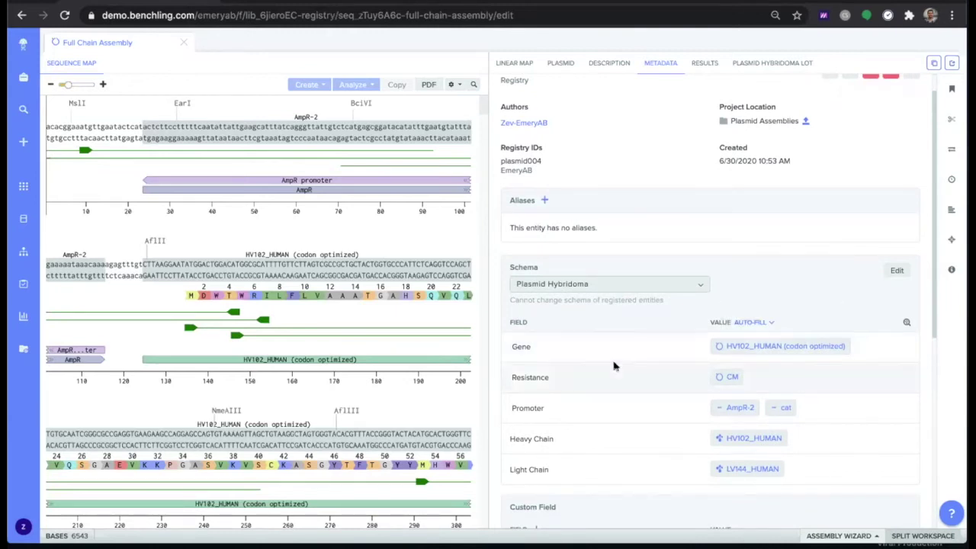
# Show antibody numbering, CDR annotations and liability sites on the linked HV102_HUMAN heavy chain, and close that sequence.
pyautogui.click(736, 439)
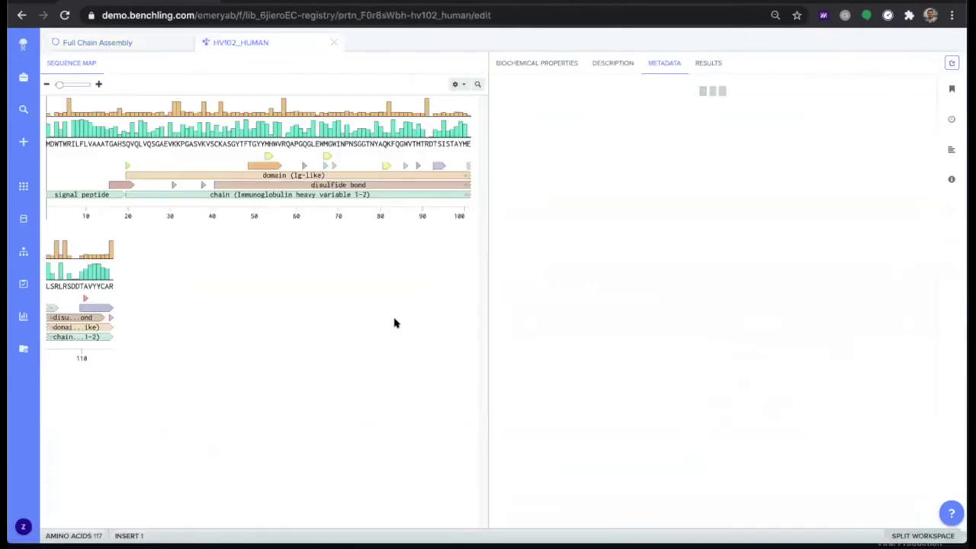
pyautogui.click(455, 84)
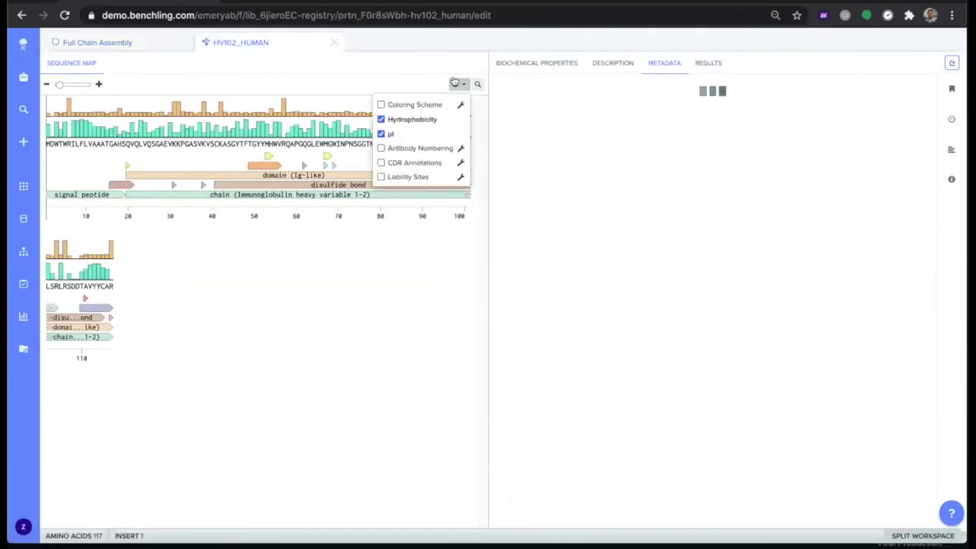
pyautogui.click(417, 148)
pyautogui.click(401, 163)
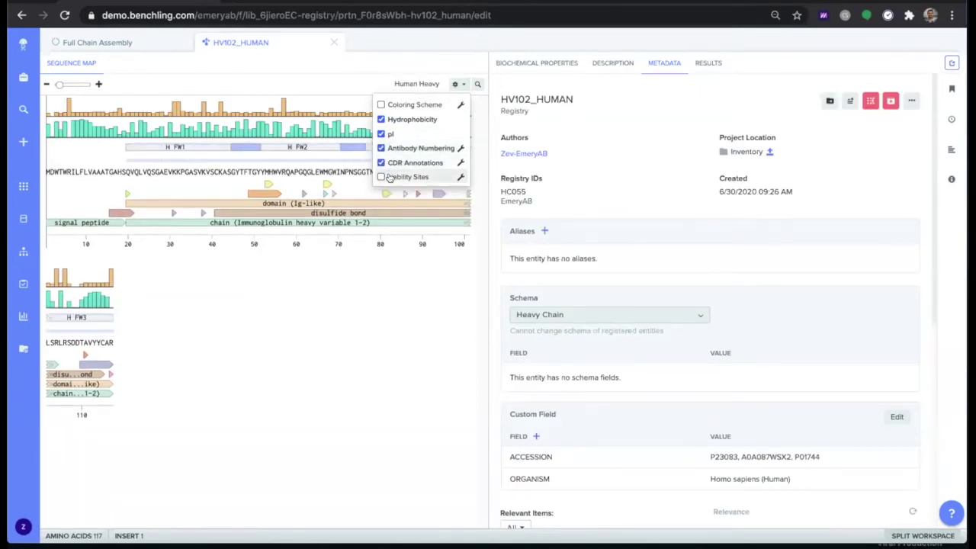
pyautogui.click(385, 177)
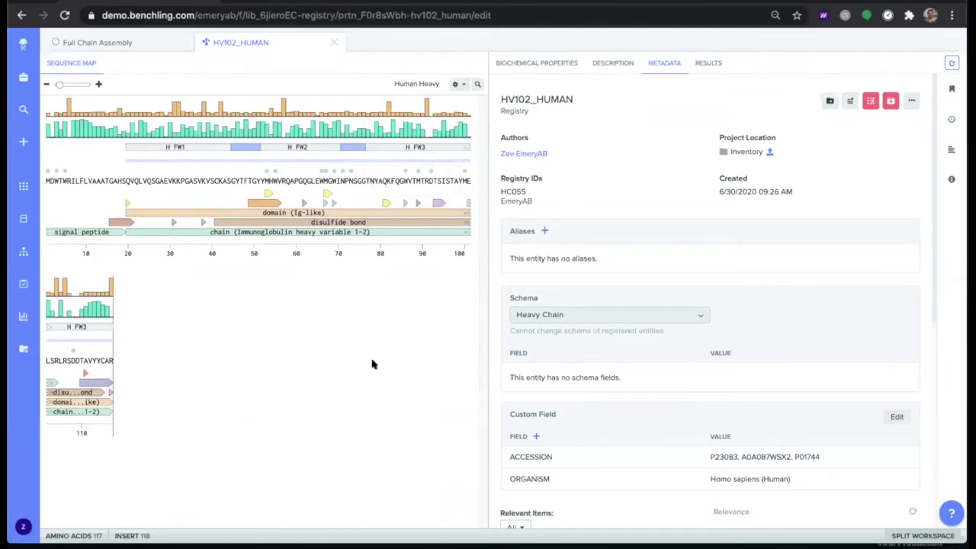
pyautogui.click(332, 41)
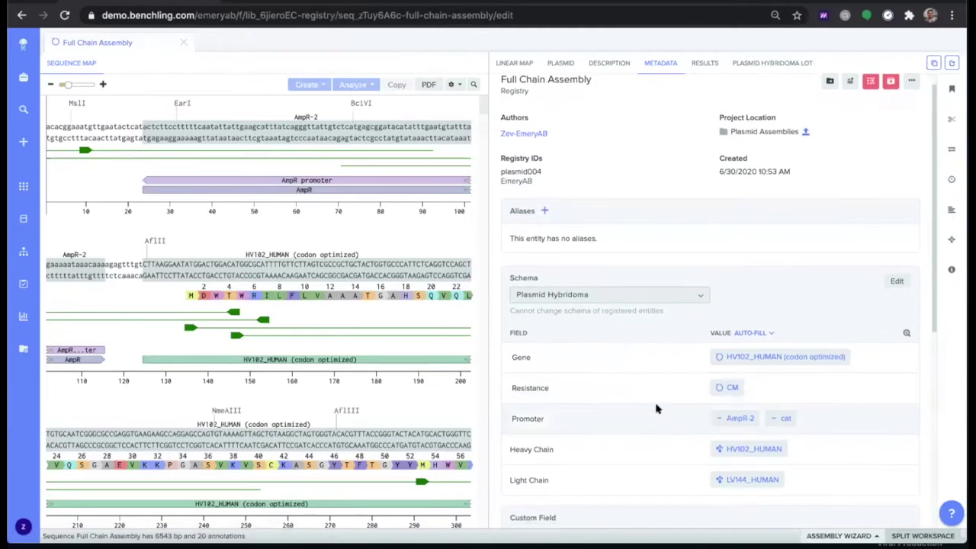
# Go through the items related to Full Chain Assembly and open the Antibody Production (Covid19) notebook entry.
pyautogui.scroll(-2, 656, 409)
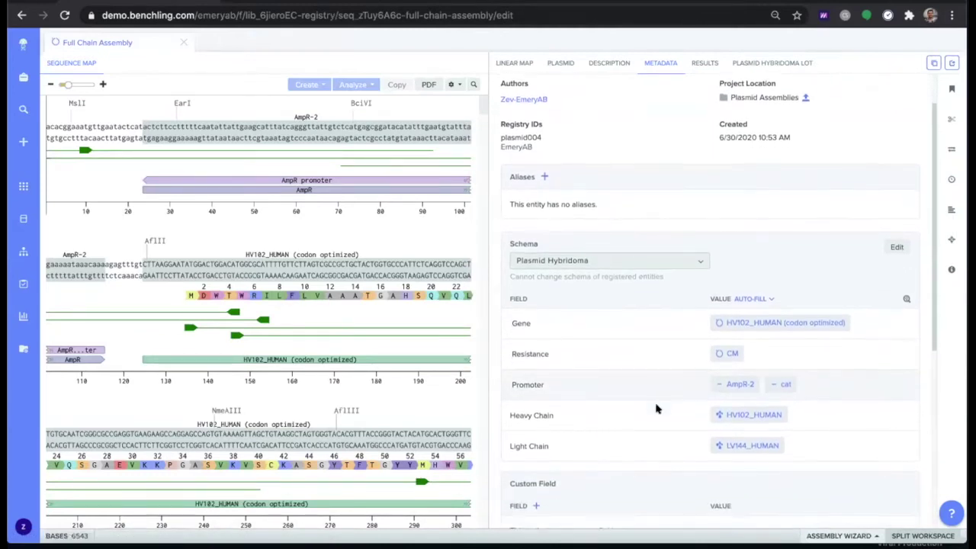
pyautogui.scroll(-2, 656, 409)
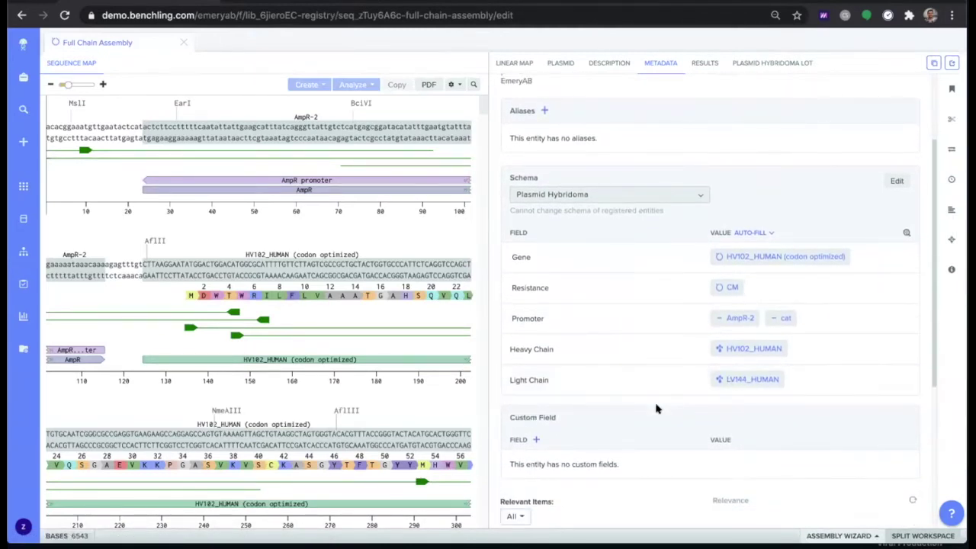
pyautogui.scroll(-1, 656, 409)
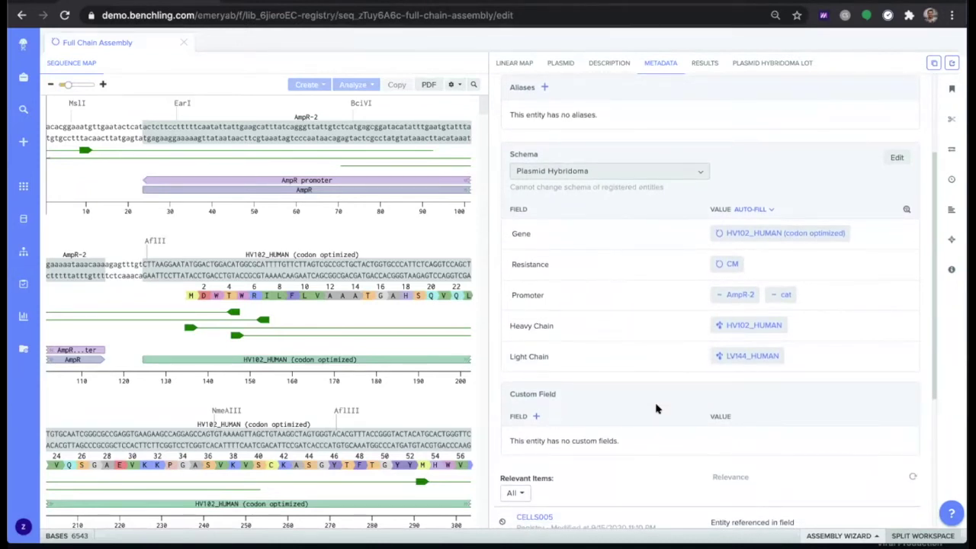
pyautogui.scroll(-6, 655, 408)
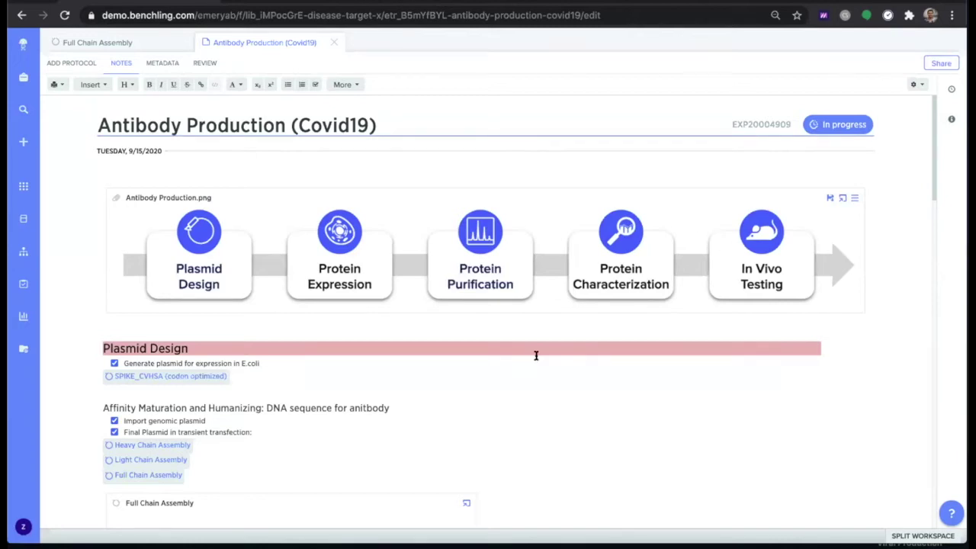
# Mention a colleague in the Plasmid Design section, directly below the SPIKE_CVHSA (codon optimized) link.
pyautogui.scroll(-2, 536, 356)
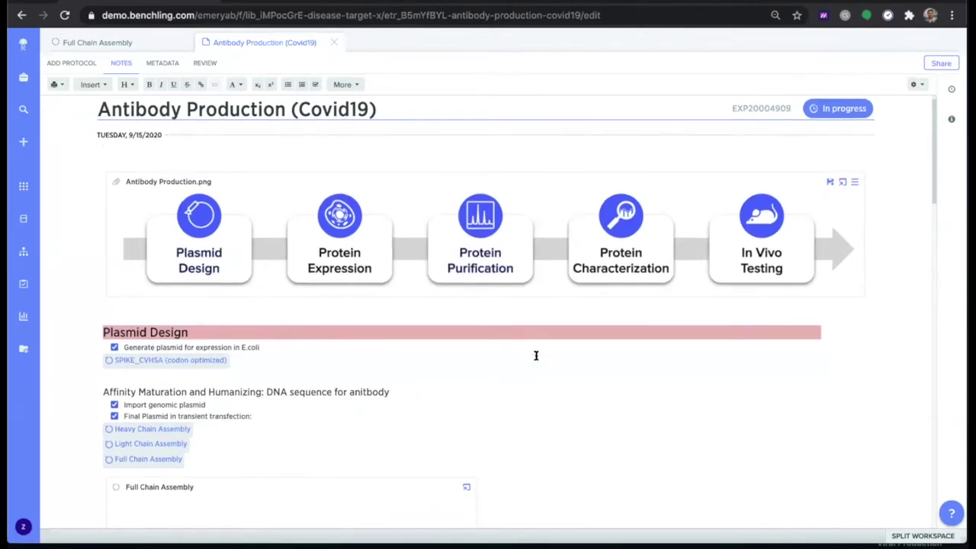
pyautogui.scroll(1, 536, 355)
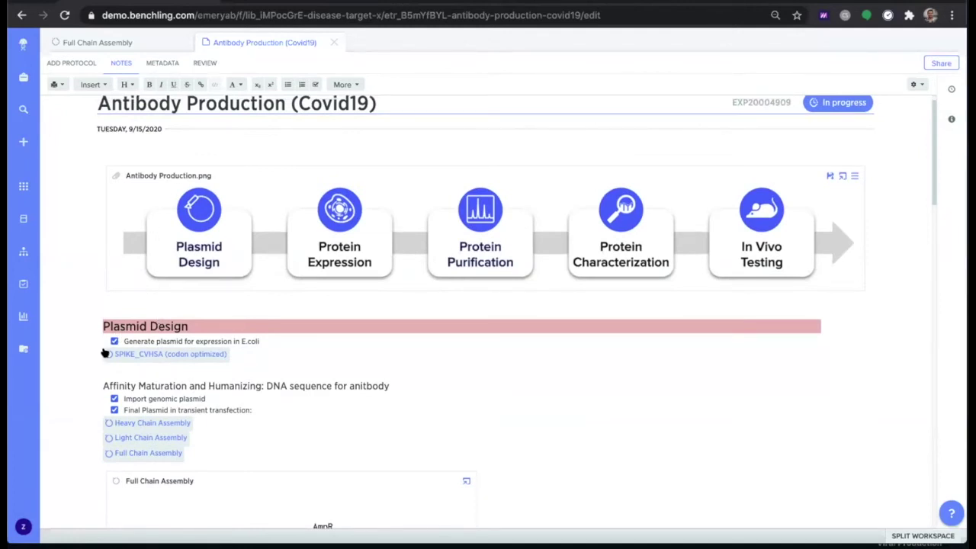
pyautogui.moveTo(106, 353)
pyautogui.write('@vir')
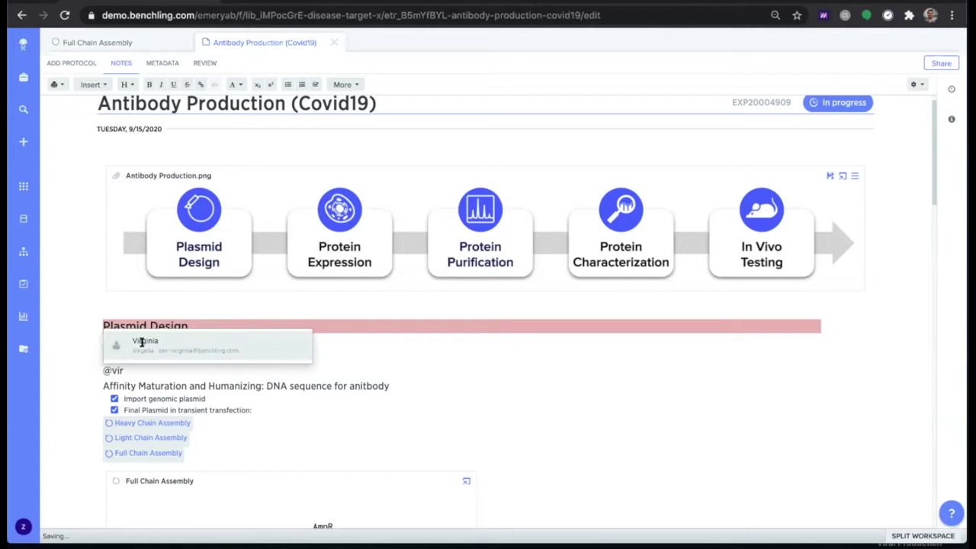
pyautogui.click(141, 345)
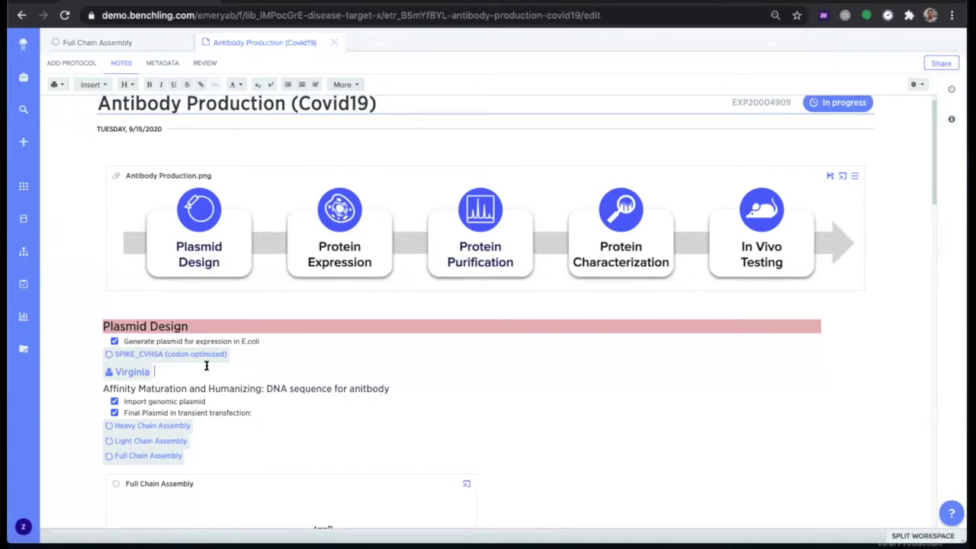
# Examine the plasmid links and the embedded Full Chain Assembly map, down to the Protein Expression and Purification section.
pyautogui.scroll(-1, 251, 414)
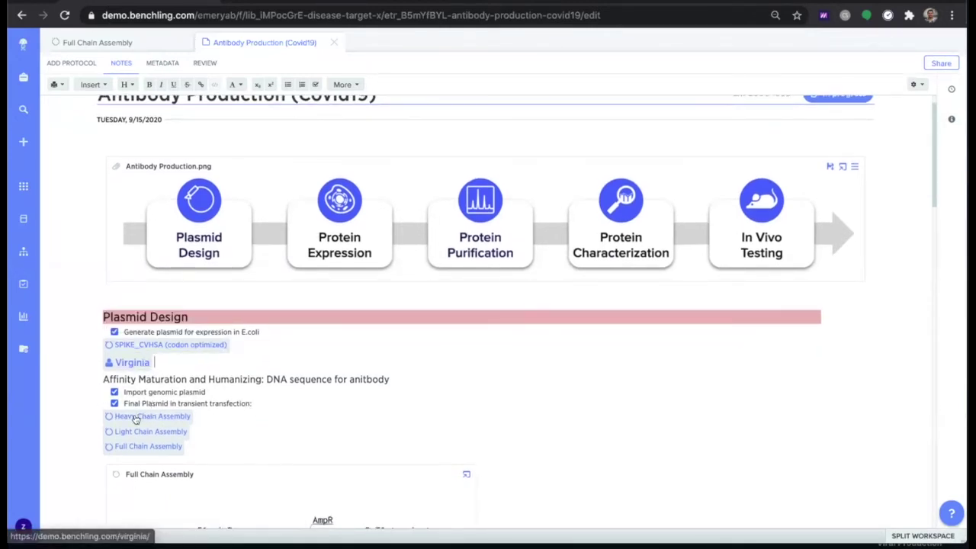
pyautogui.scroll(-1, 223, 437)
pyautogui.scroll(-3, 223, 437)
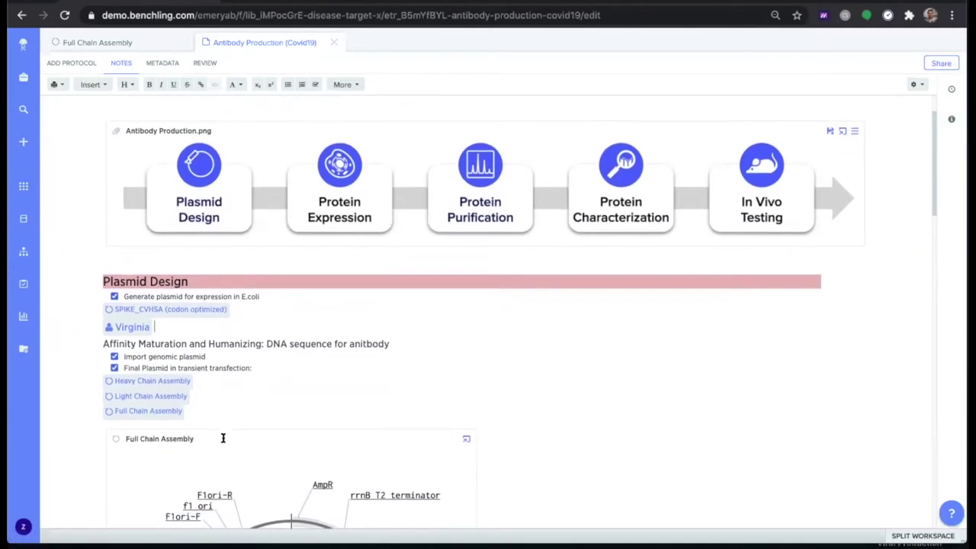
pyautogui.scroll(-5, 223, 441)
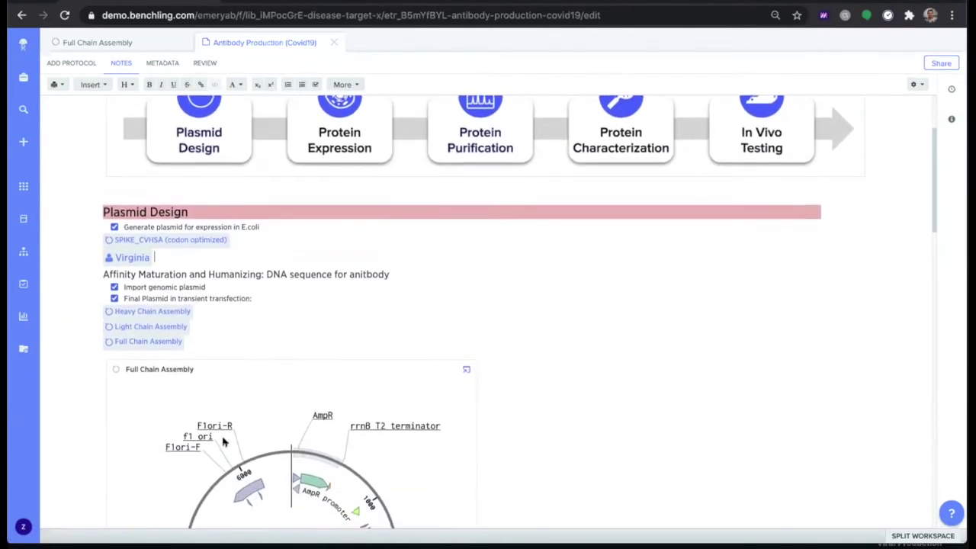
pyautogui.scroll(-4, 293, 460)
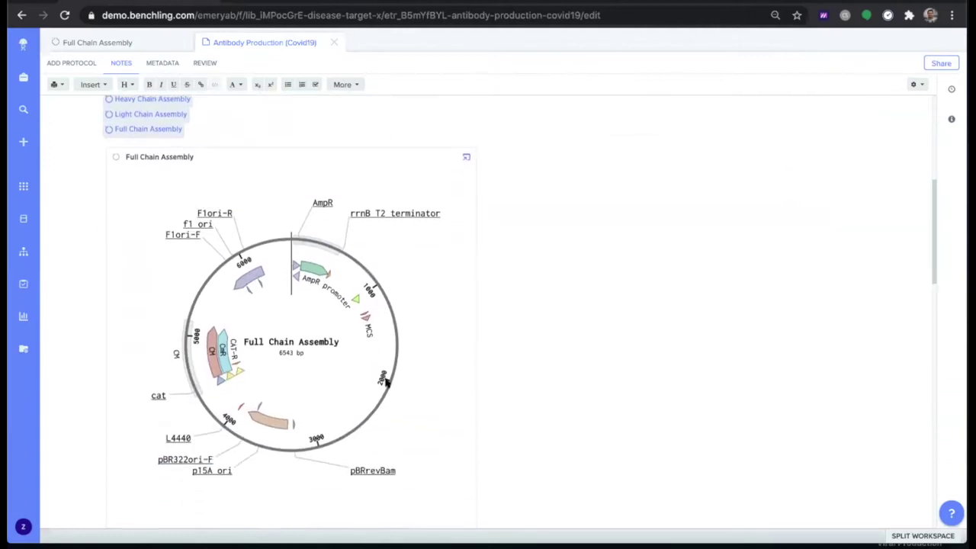
pyautogui.scroll(-3, 342, 370)
pyautogui.scroll(-5, 342, 371)
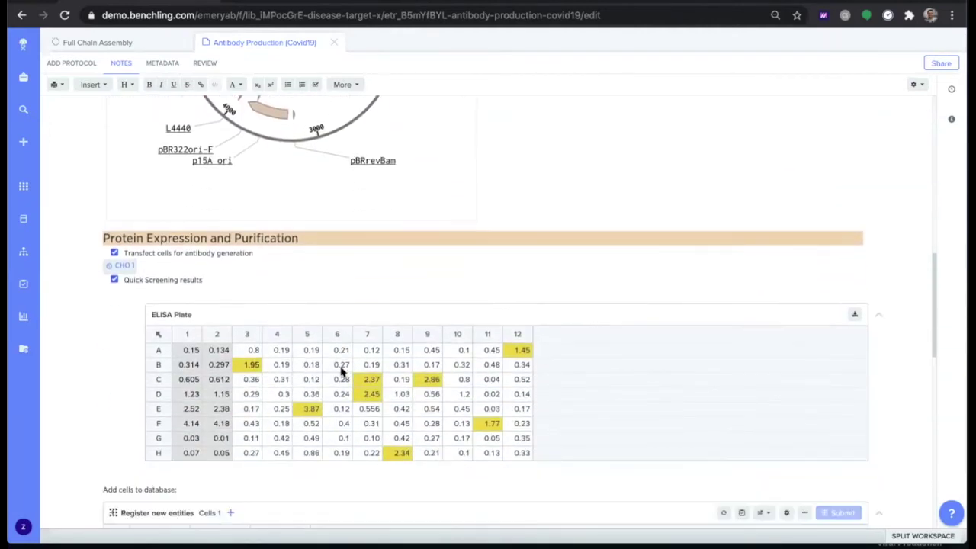
# Review the ELISA Plate screening results and the Cells 1 registration table, including the cell bank of CELLS005.
pyautogui.scroll(2, 377, 236)
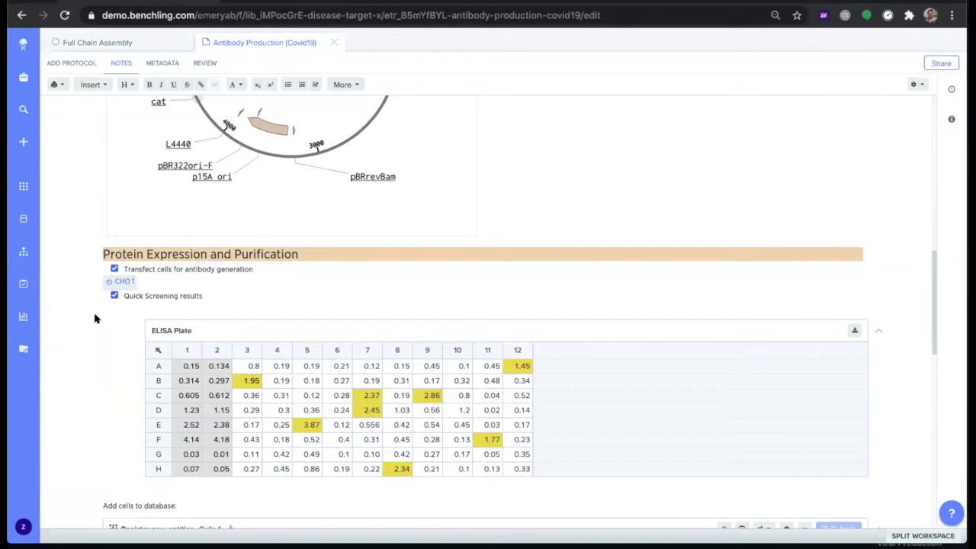
pyautogui.scroll(-1, 226, 416)
pyautogui.scroll(-5, 226, 416)
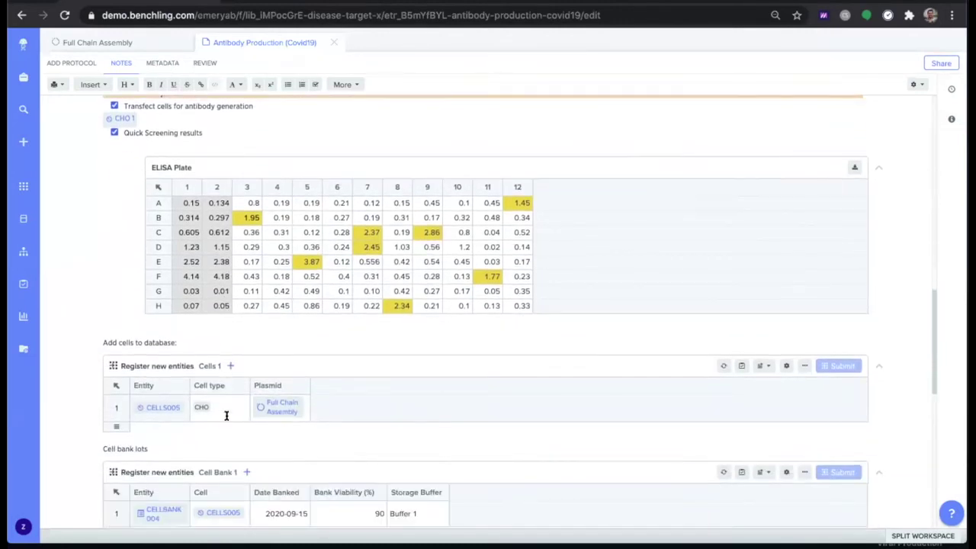
pyautogui.scroll(-4, 225, 417)
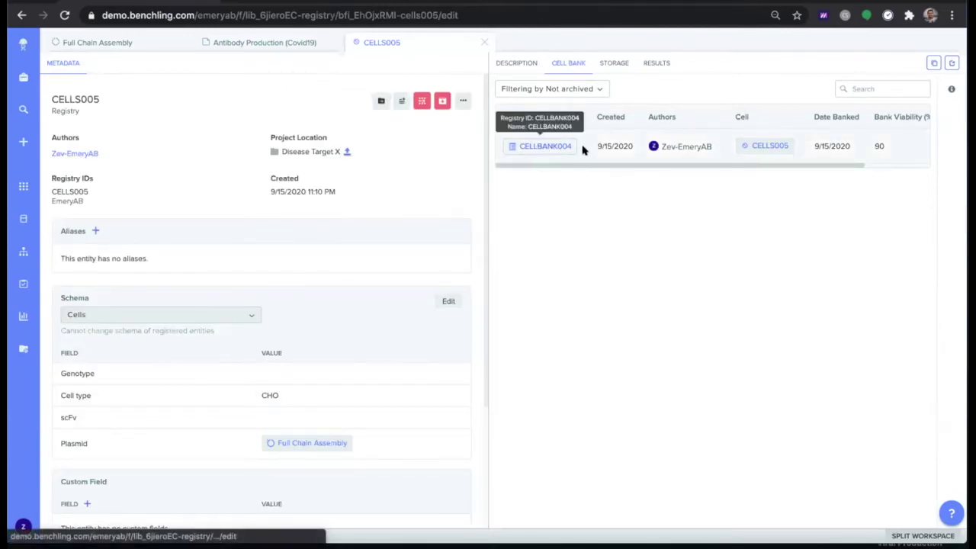
# Return to the Antibody Production (Covid19) entry and review its Cell Bank 1, Antibody 1 and Well 1 transfer tables.
pyautogui.click(233, 41)
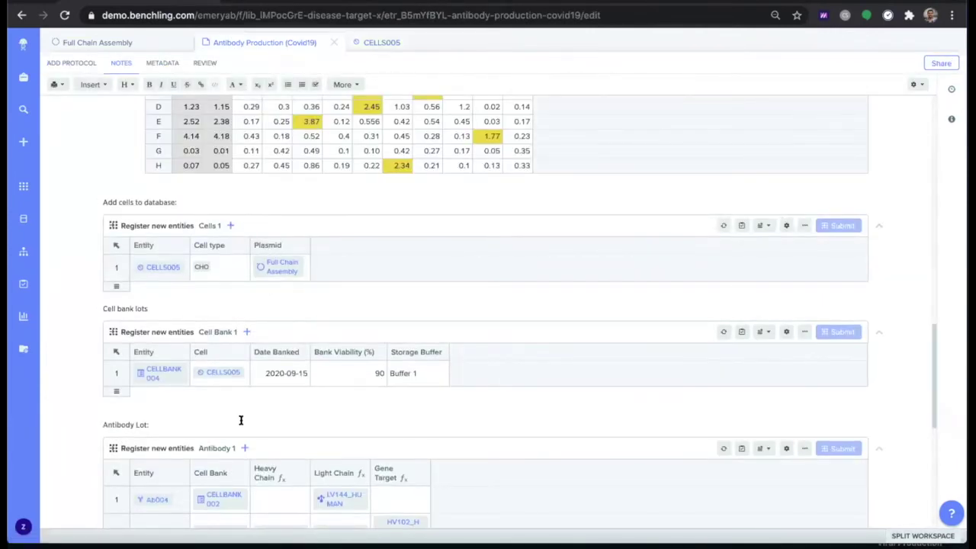
pyautogui.scroll(-3, 241, 420)
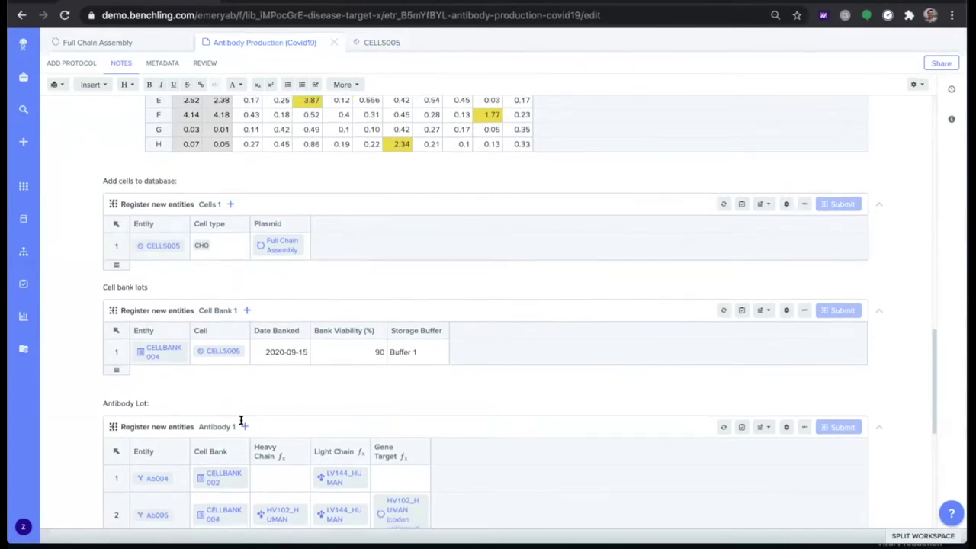
pyautogui.scroll(-3, 241, 425)
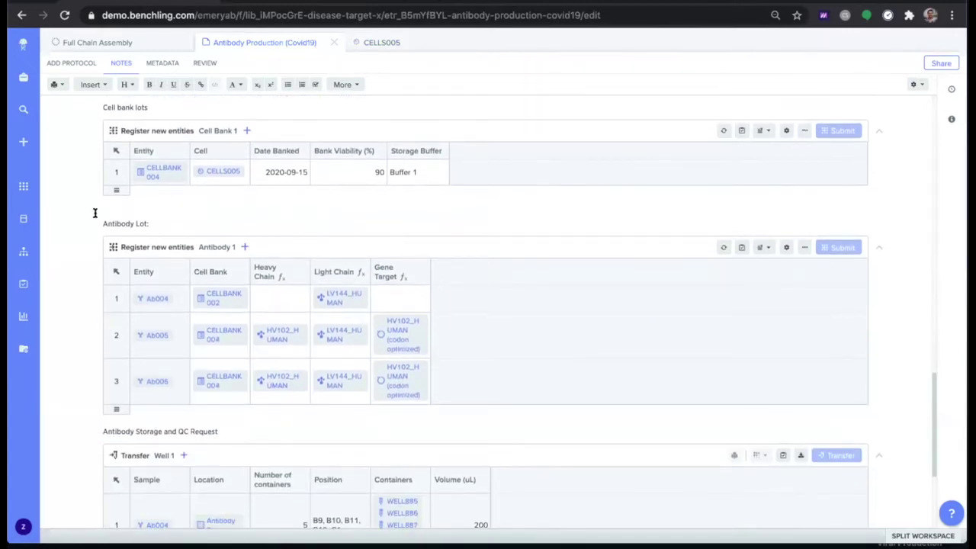
pyautogui.scroll(-5, 153, 288)
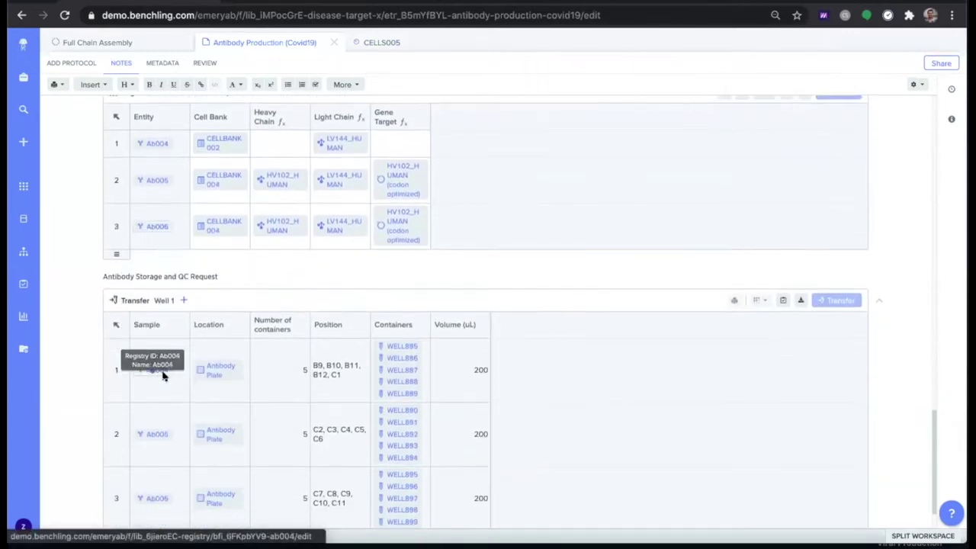
pyautogui.scroll(1, 162, 376)
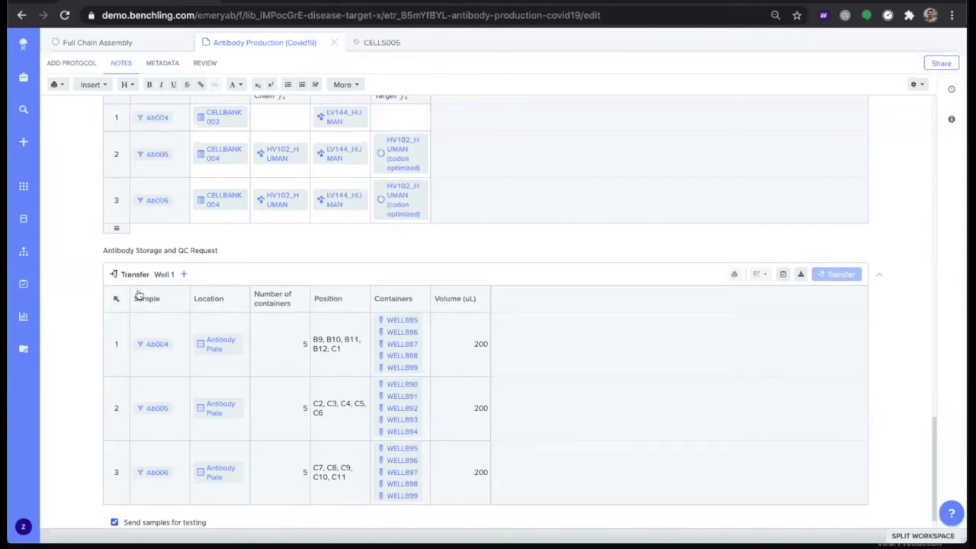
# Open container WELL885 from the Well 1 transfer table, and go to its storage location, the Antibody Plate.
pyautogui.moveTo(209, 344)
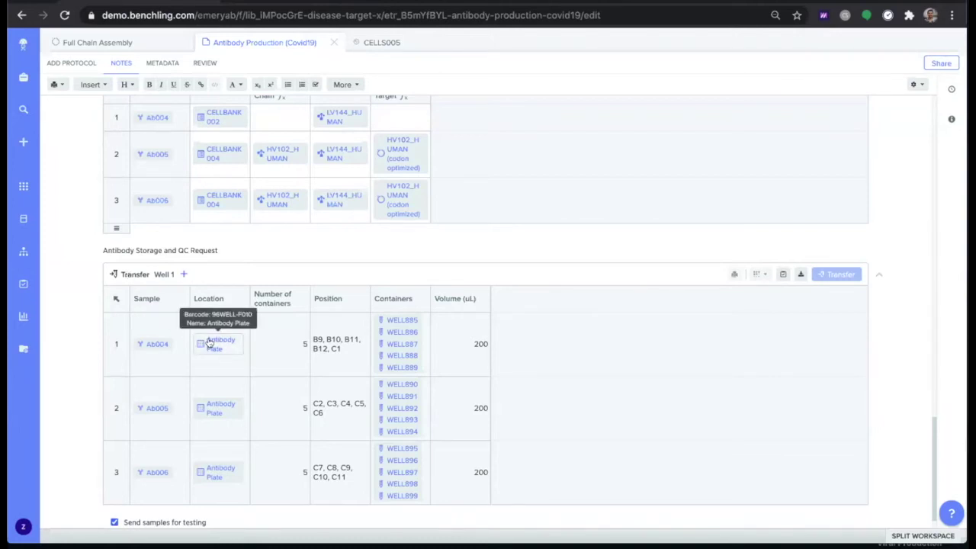
pyautogui.click(396, 321)
pyautogui.click(396, 321)
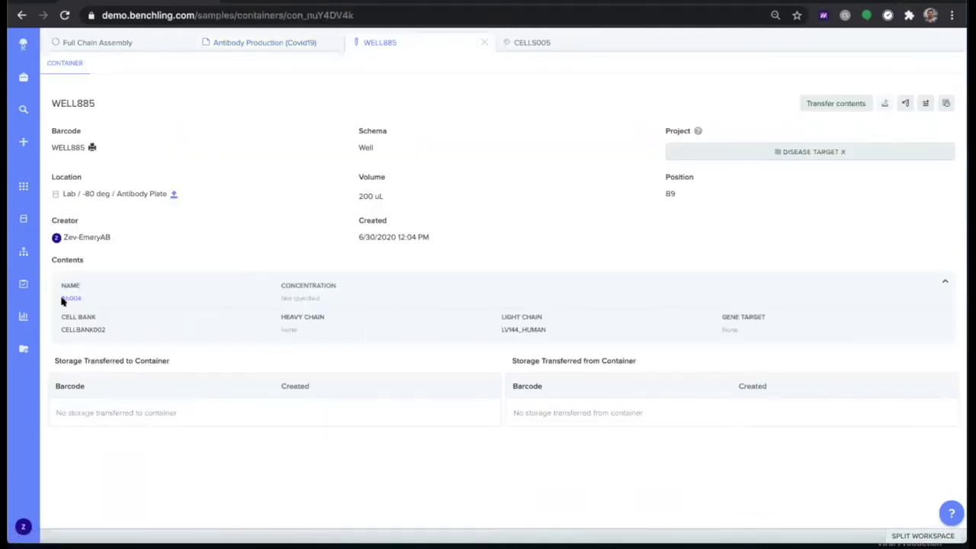
pyautogui.click(173, 193)
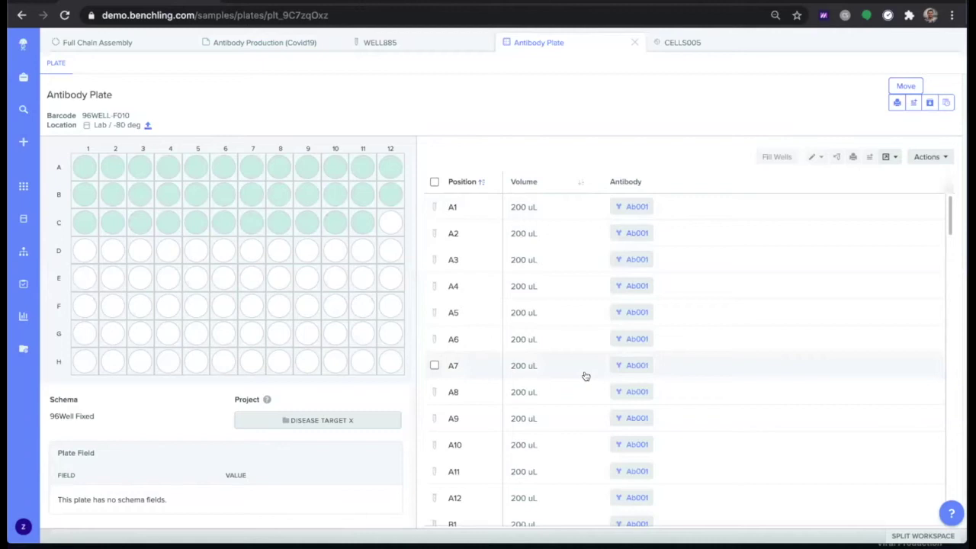
# Start a request with the Antibody Testing schema from the Well 1 transfer table of the Antibody Production (Covid19) entry.
pyautogui.click(262, 42)
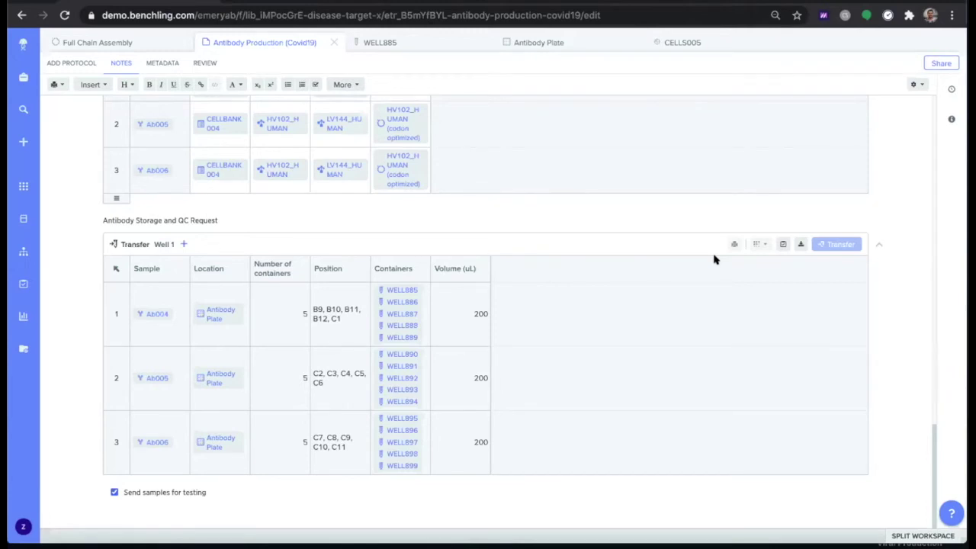
pyautogui.click(780, 244)
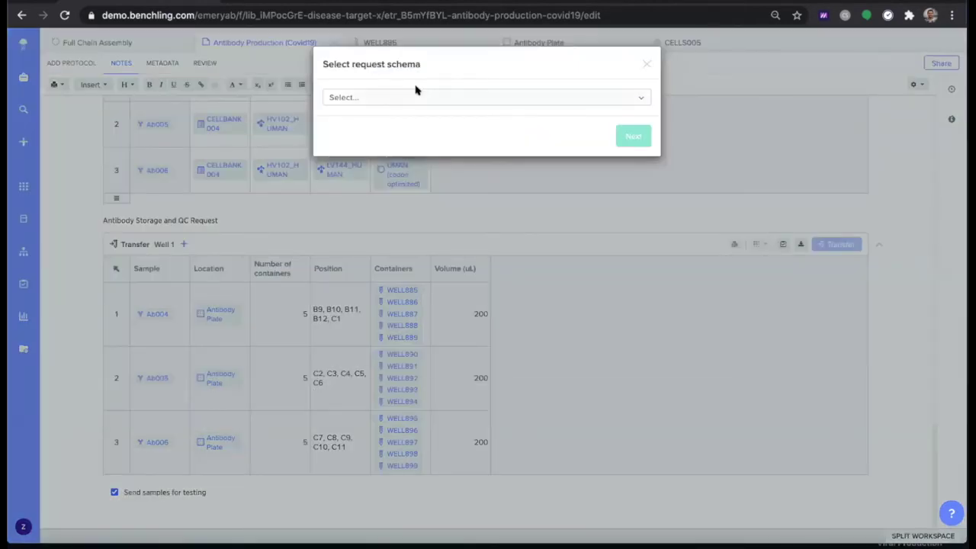
pyautogui.click(366, 99)
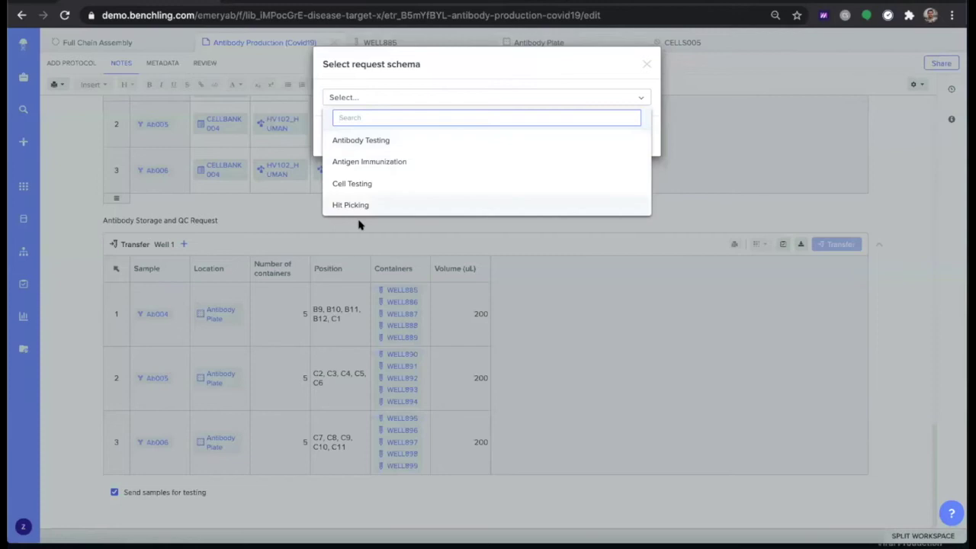
pyautogui.click(381, 142)
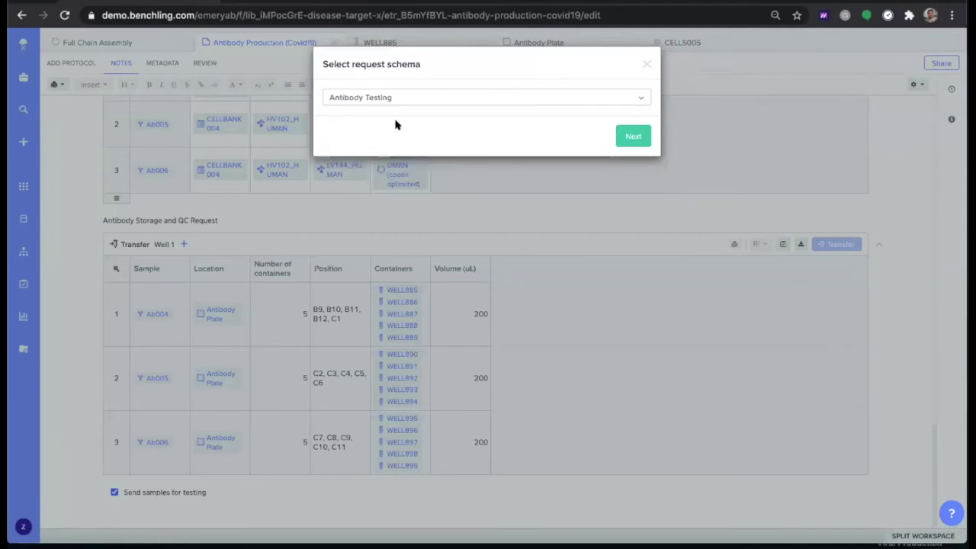
pyautogui.click(628, 140)
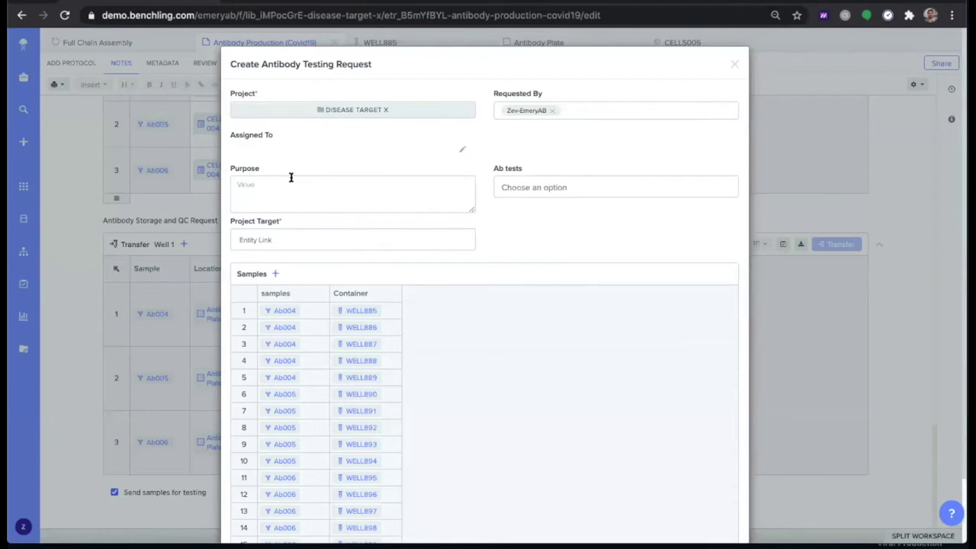
# Look through the request form's Ab tests options, Purpose field and sample list, and close it without creating the request.
pyautogui.click(534, 180)
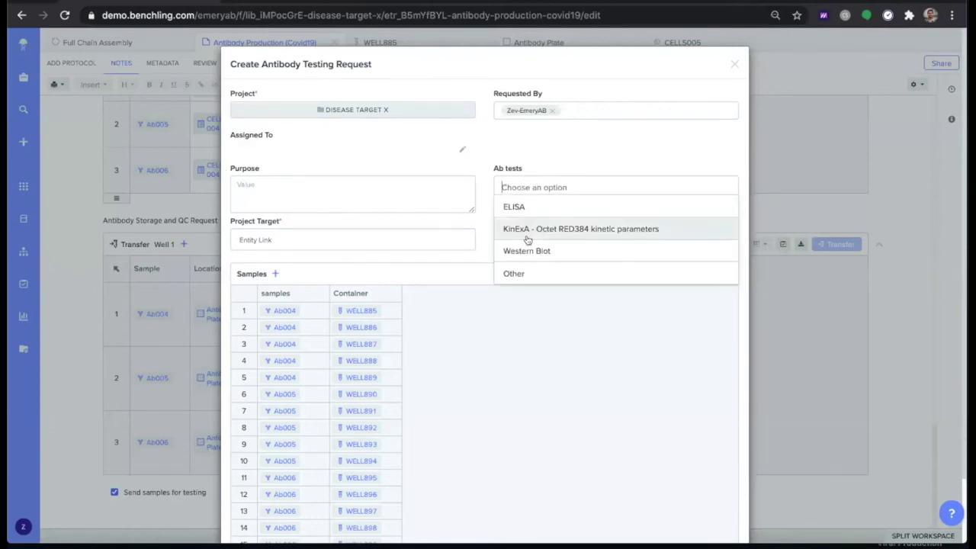
pyautogui.click(326, 186)
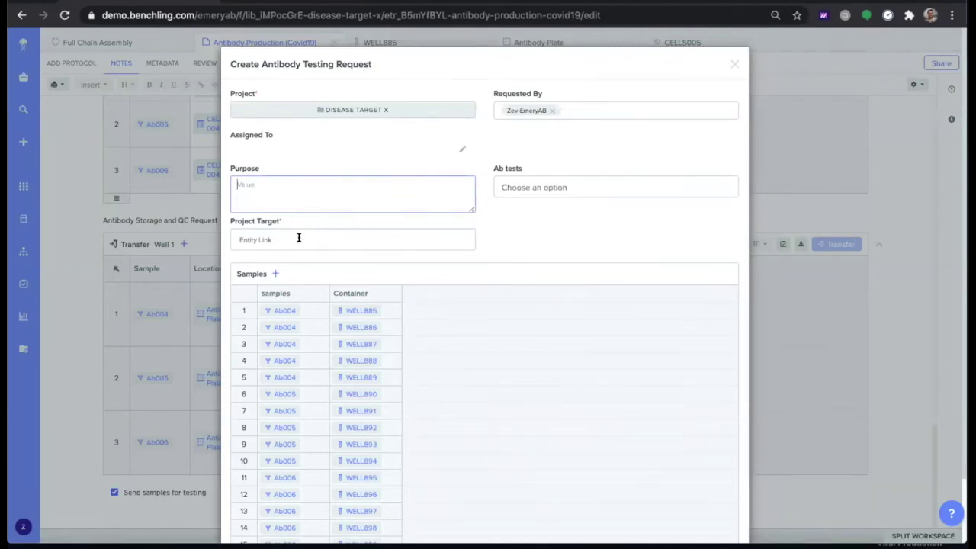
pyautogui.scroll(-2, 305, 229)
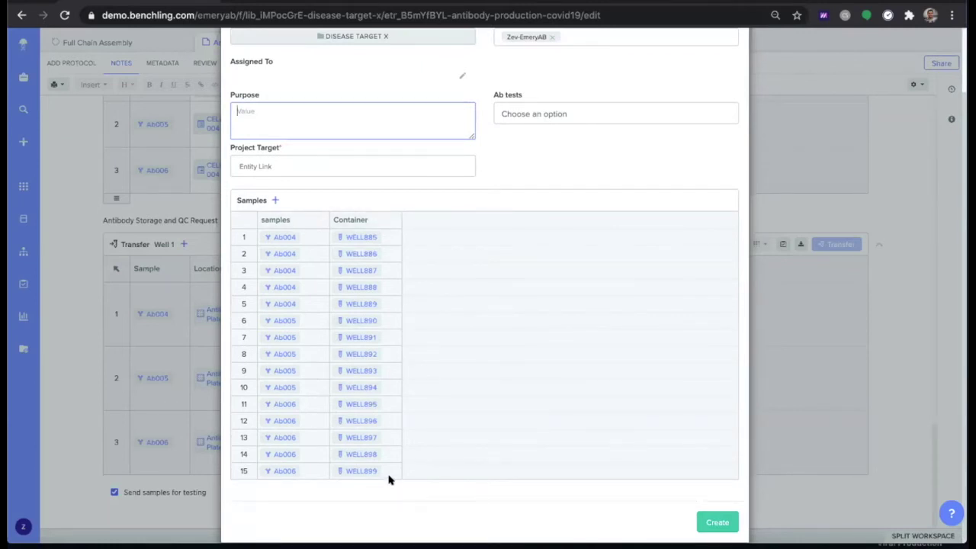
pyautogui.scroll(2, 389, 478)
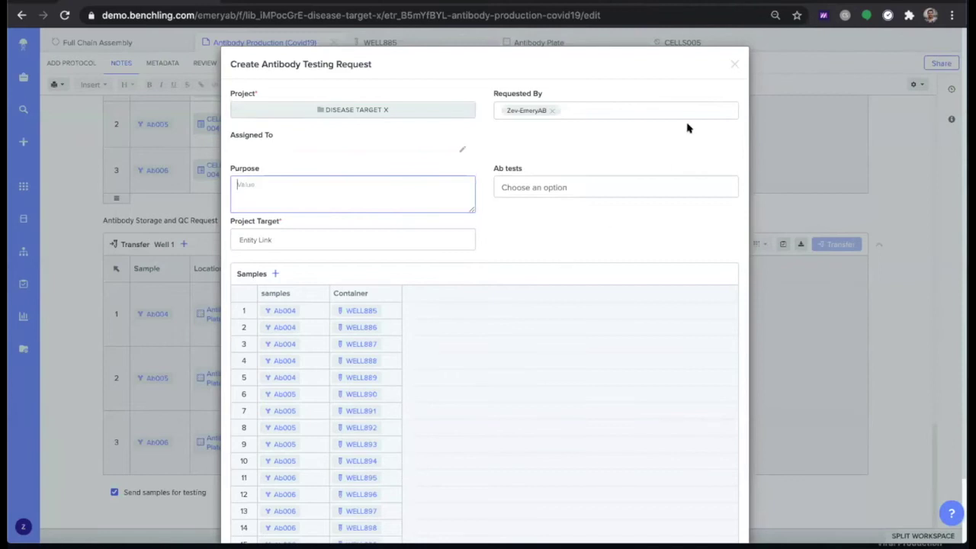
pyautogui.click(733, 67)
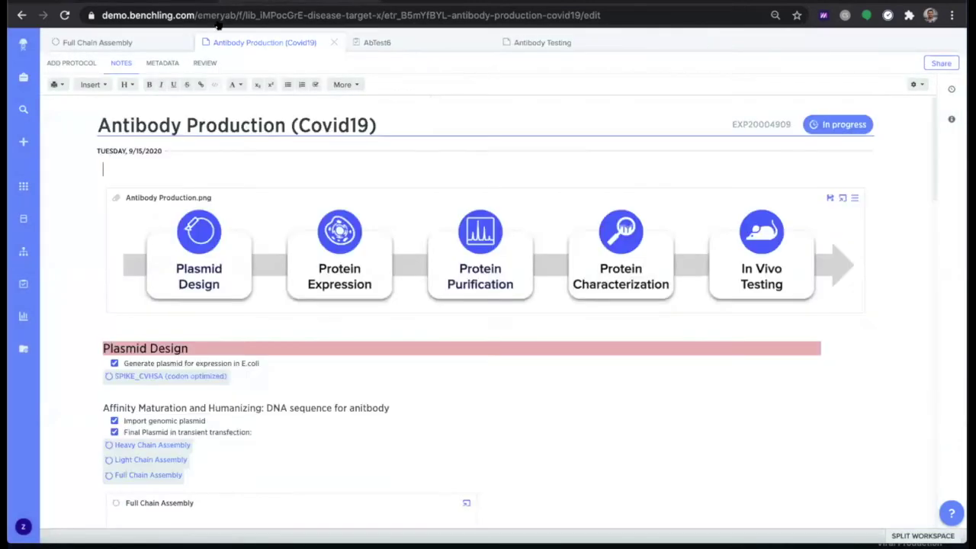
# Review the AbTest6 request and the list of all requests with their statuses and assignees, and return to AbTest6.
pyautogui.click(383, 45)
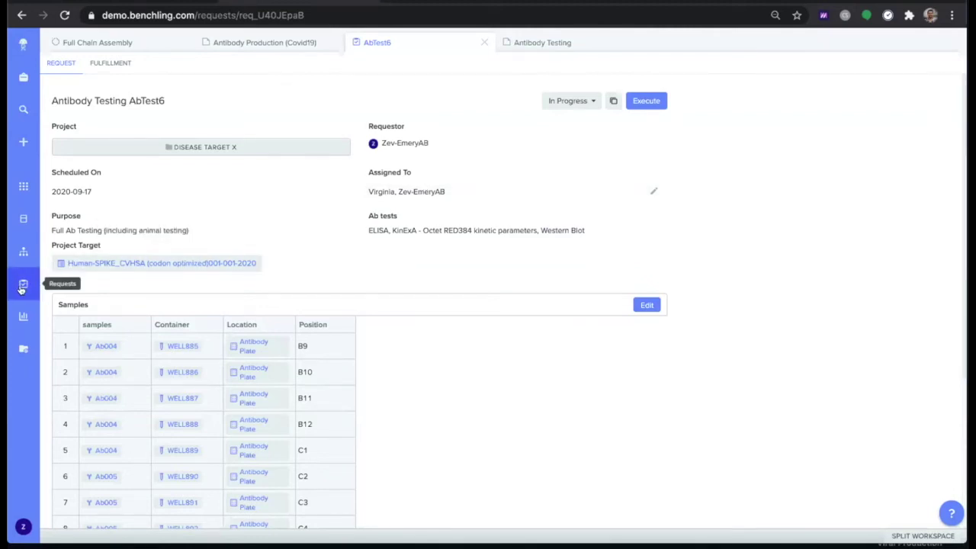
pyautogui.click(22, 287)
pyautogui.click(196, 46)
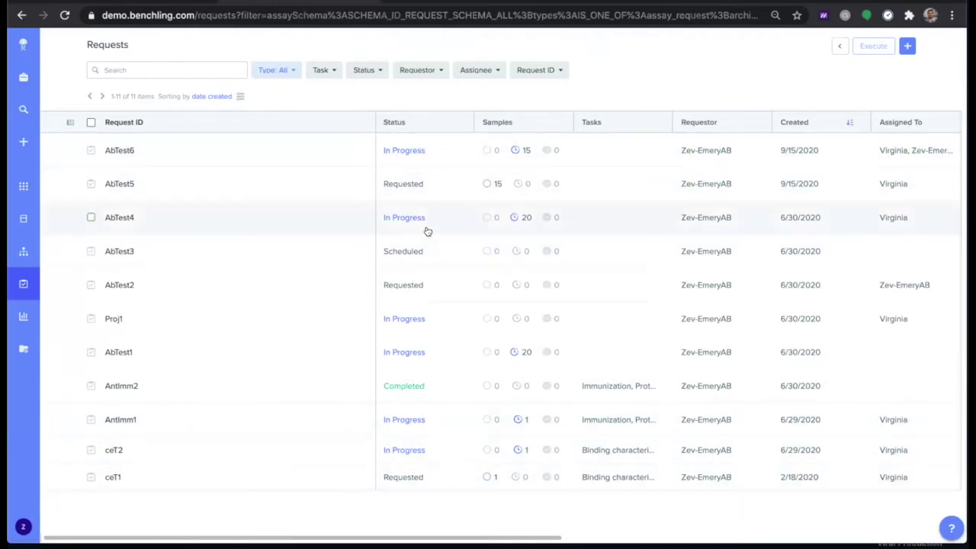
pyautogui.click(23, 283)
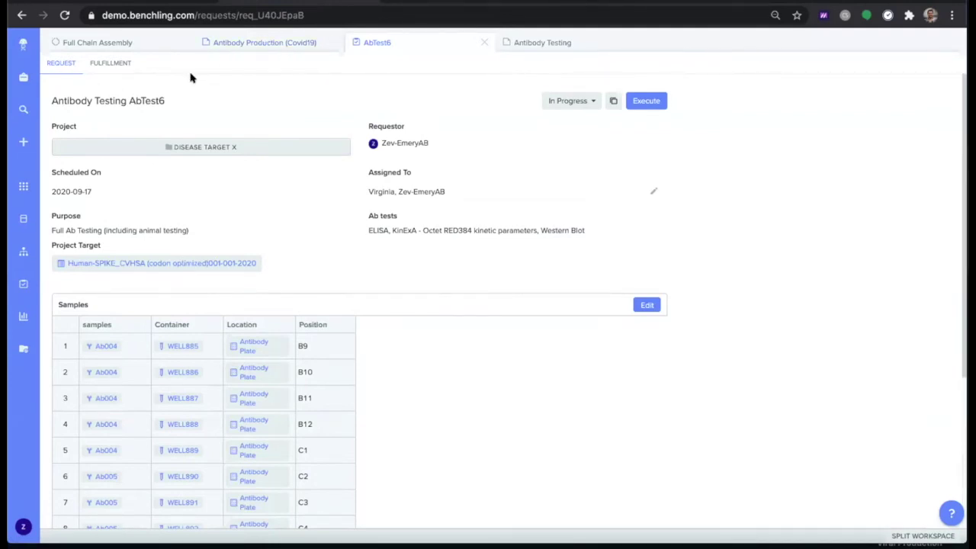
# Open the Antibody Testing entry and expand its Inputs table to view the samples received from the request.
pyautogui.click(548, 43)
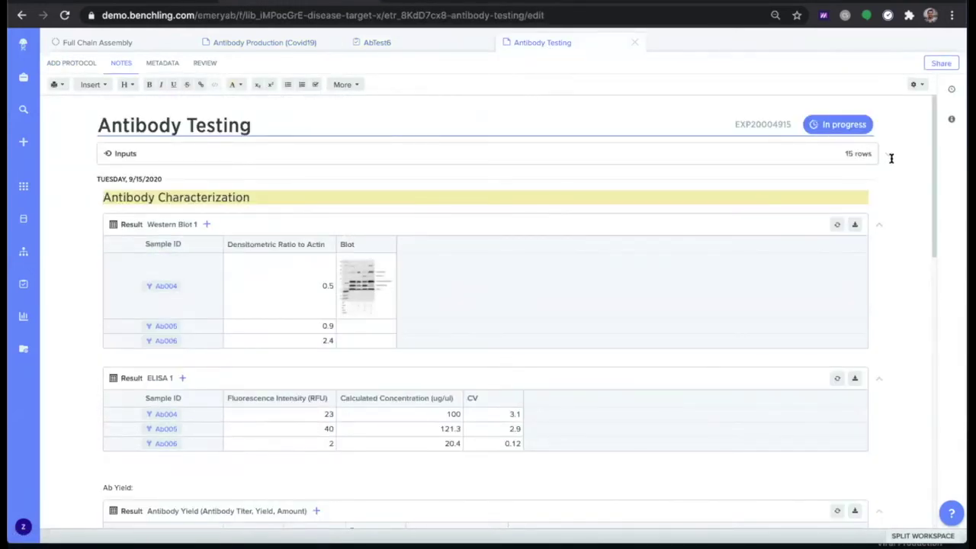
pyautogui.click(299, 156)
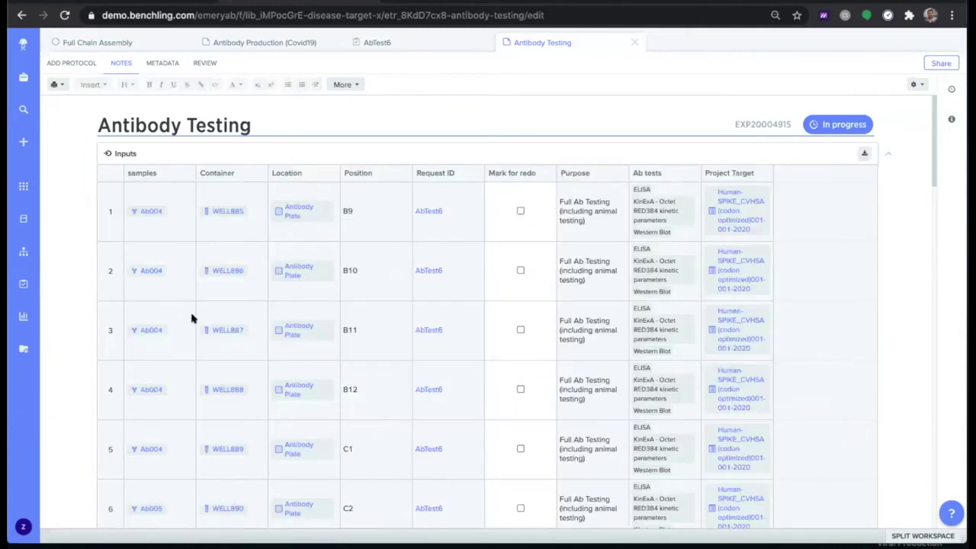
# Look through the sample rows of the Inputs table in the Antibody Testing entry and collapse the table.
pyautogui.scroll(-3, 192, 318)
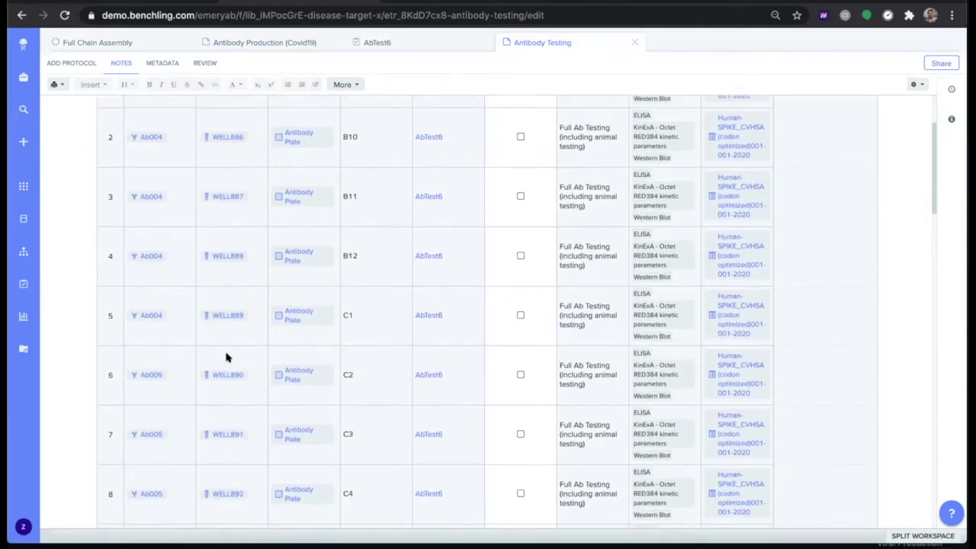
pyautogui.scroll(2, 225, 357)
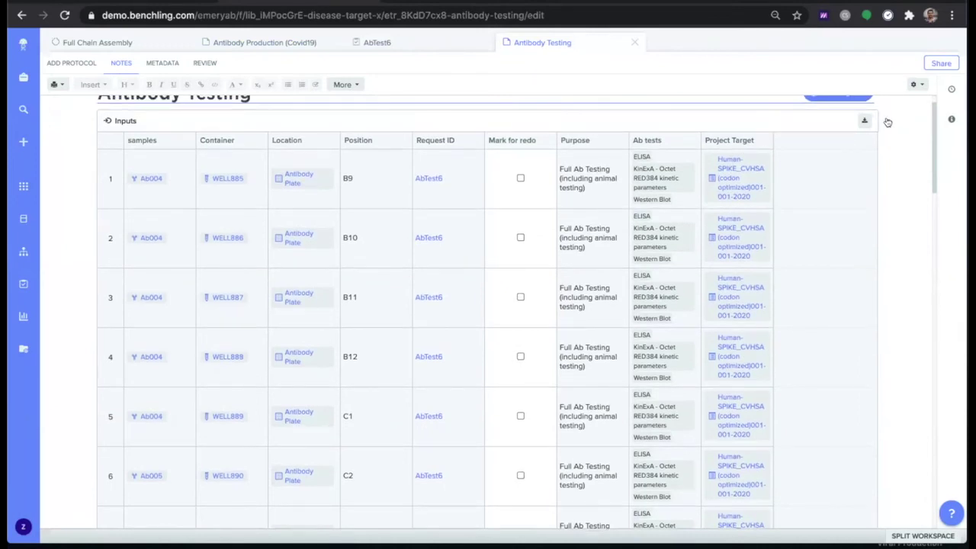
pyautogui.click(886, 122)
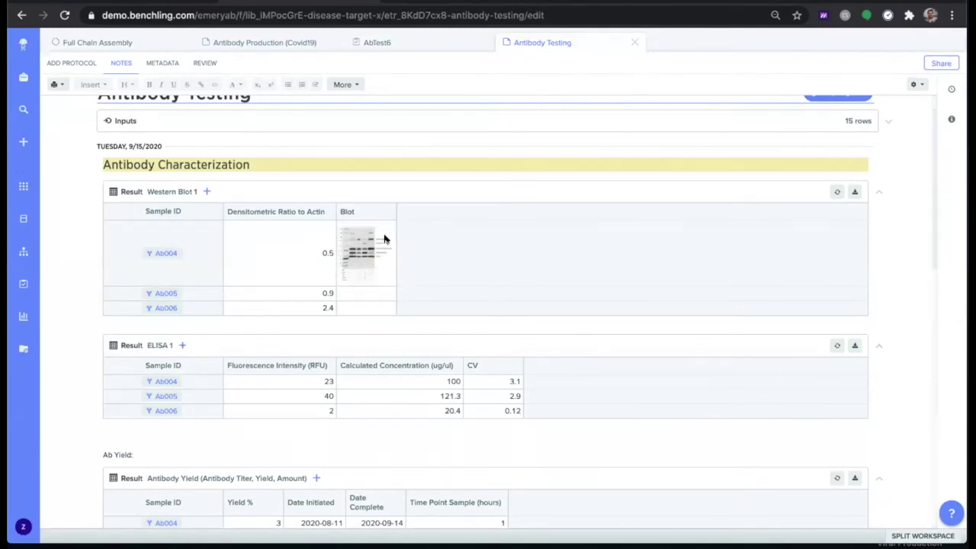
# Copy the Ab004 blot image down to the Ab005 and Ab006 rows of the Western Blot 1 result table.
pyautogui.click(387, 244)
pyautogui.moveTo(395, 285); pyautogui.dragTo(386, 314)
pyautogui.scroll(-1, 294, 413)
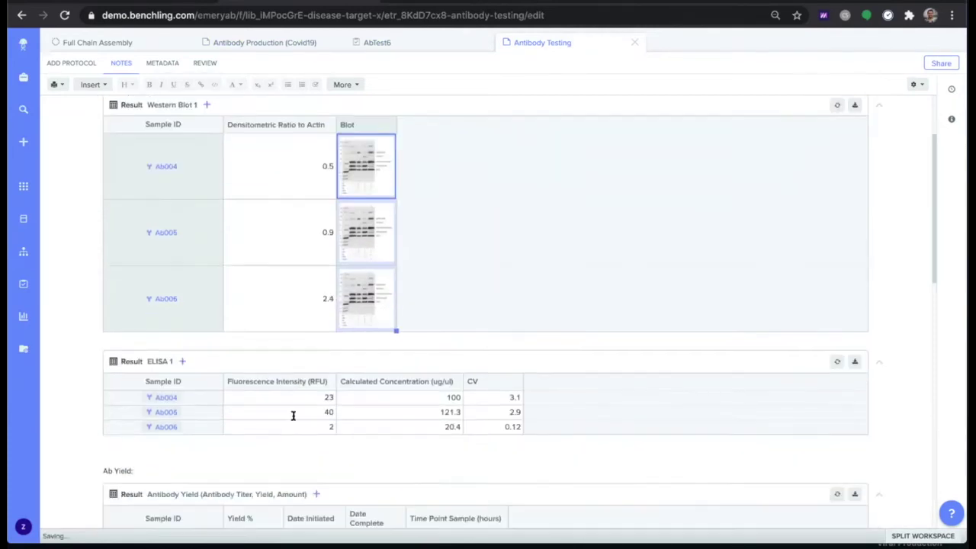
# Upload the file Ab data.csv as the Output of the Kinetics Assay Run and process it.
pyautogui.scroll(-1, 293, 414)
pyautogui.scroll(-1, 295, 414)
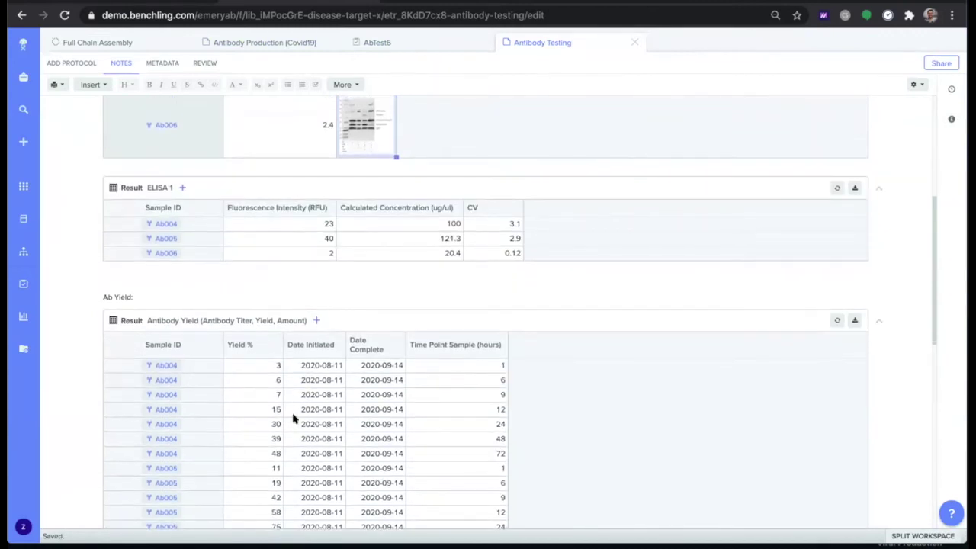
pyautogui.scroll(-3, 292, 418)
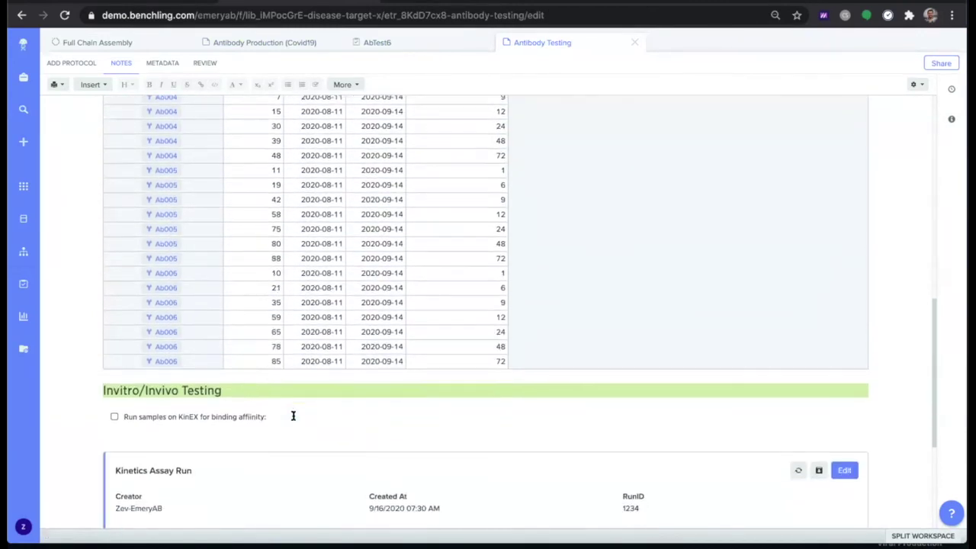
pyautogui.scroll(-1, 293, 415)
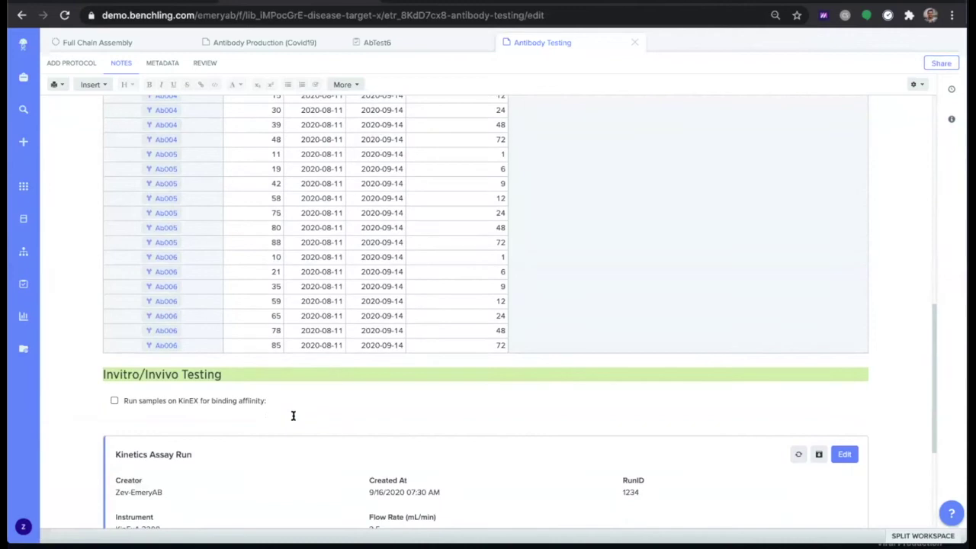
pyautogui.scroll(-2, 293, 416)
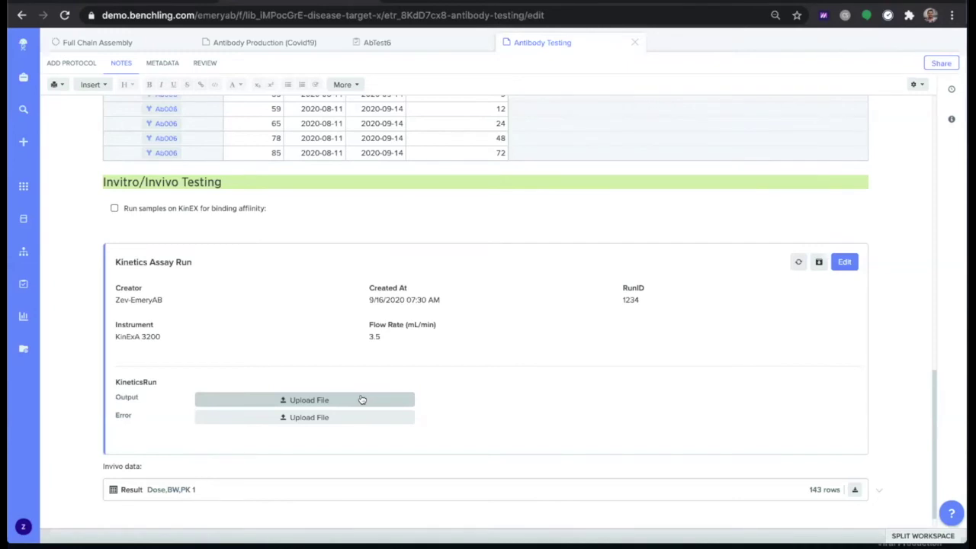
pyautogui.click(348, 400)
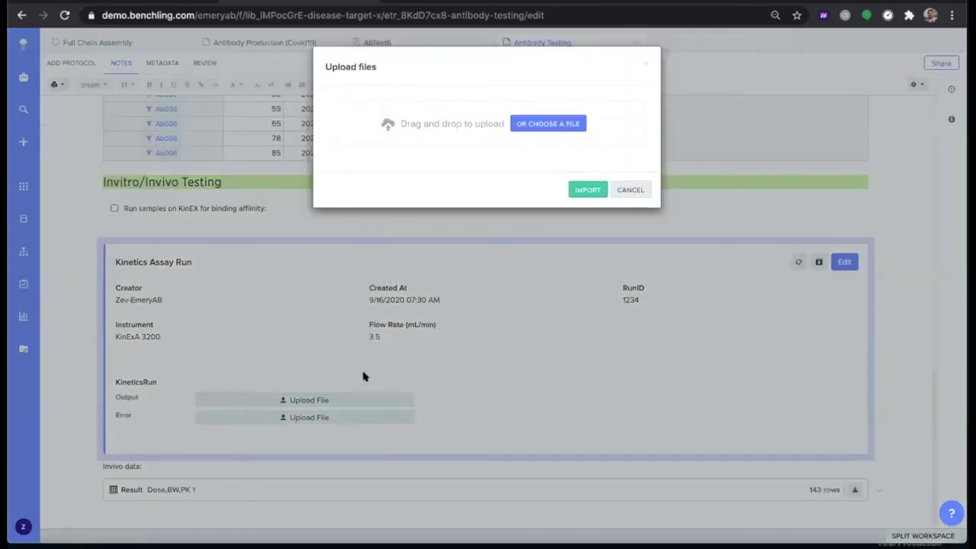
pyautogui.press('super+space')
pyautogui.write('ab data')
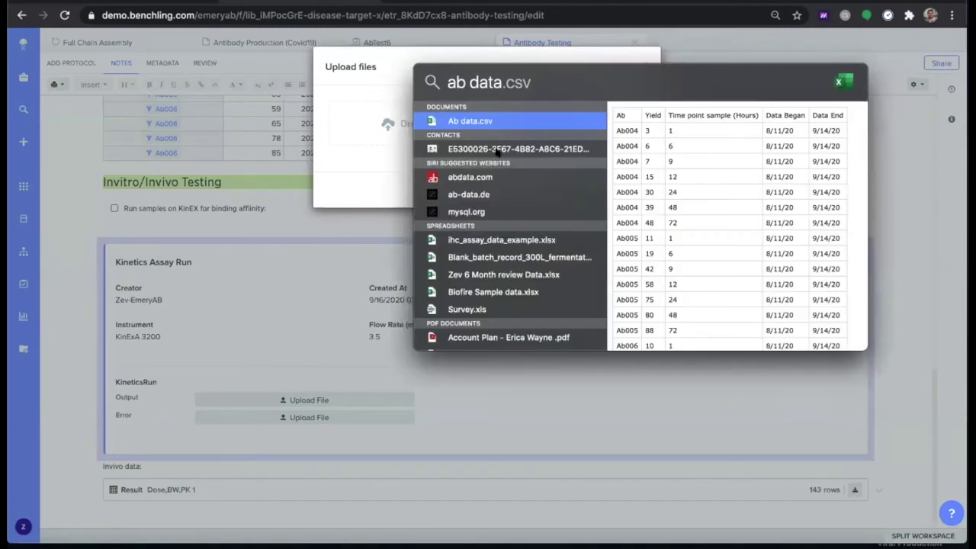
pyautogui.moveTo(529, 122); pyautogui.dragTo(338, 135)
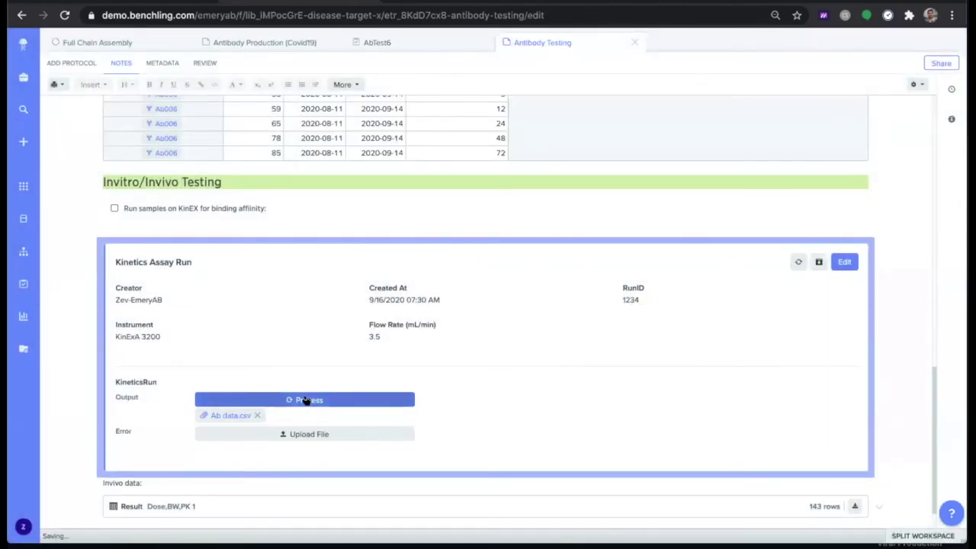
pyautogui.click(312, 401)
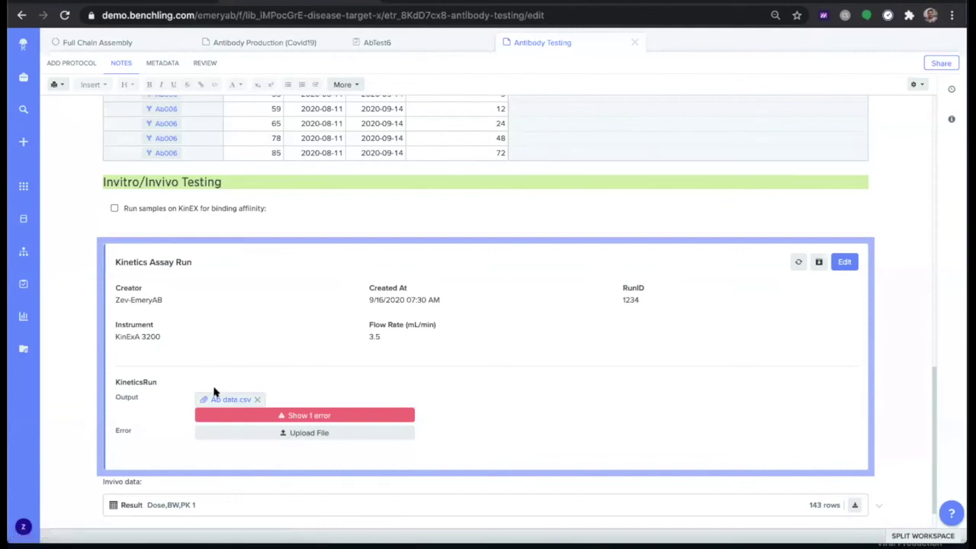
# Return to the AbTest6 request and show its fulfillment details.
pyautogui.scroll(3, 228, 244)
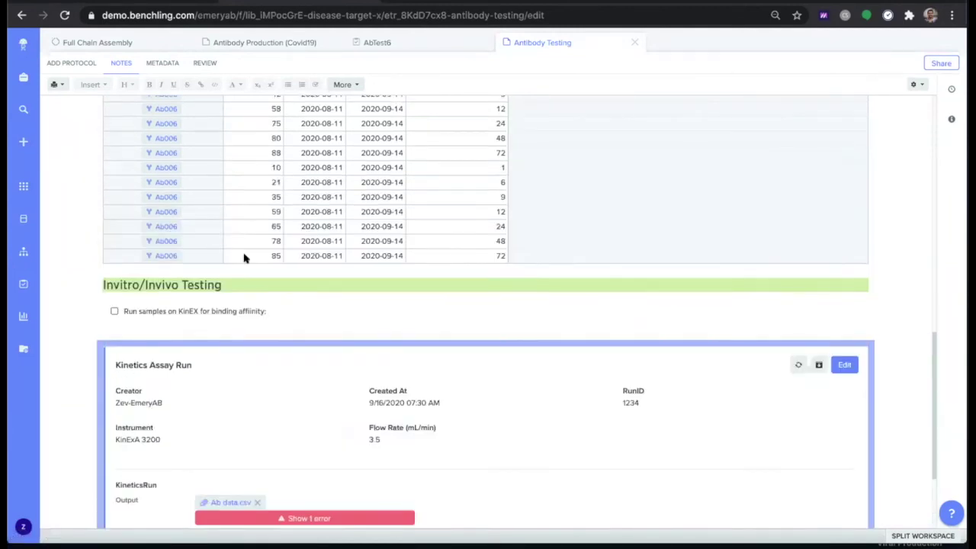
pyautogui.scroll(-3, 234, 331)
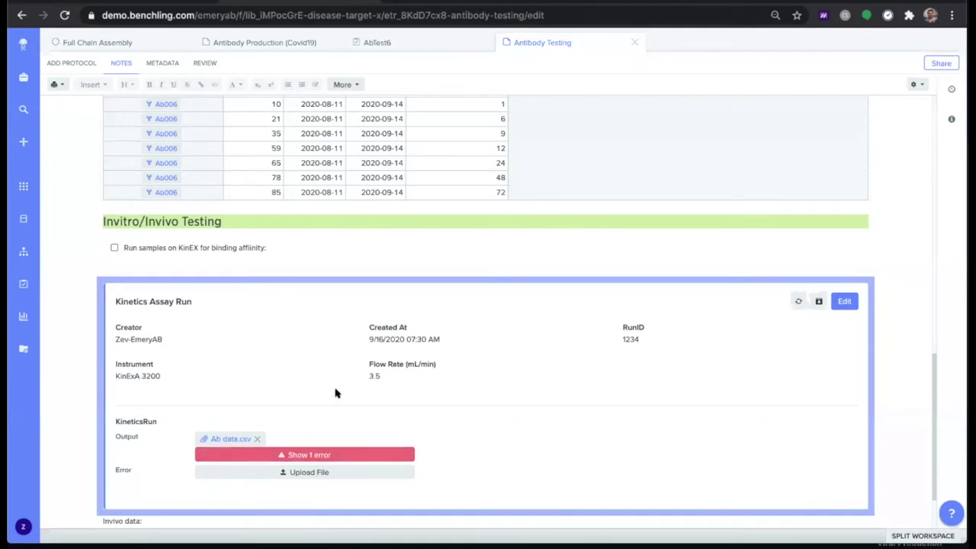
pyautogui.scroll(7, 335, 393)
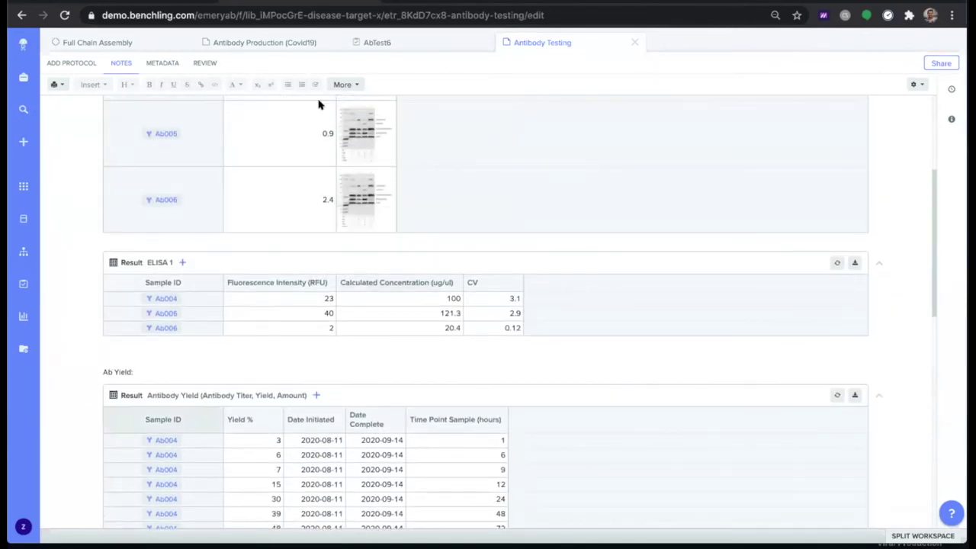
pyautogui.click(368, 44)
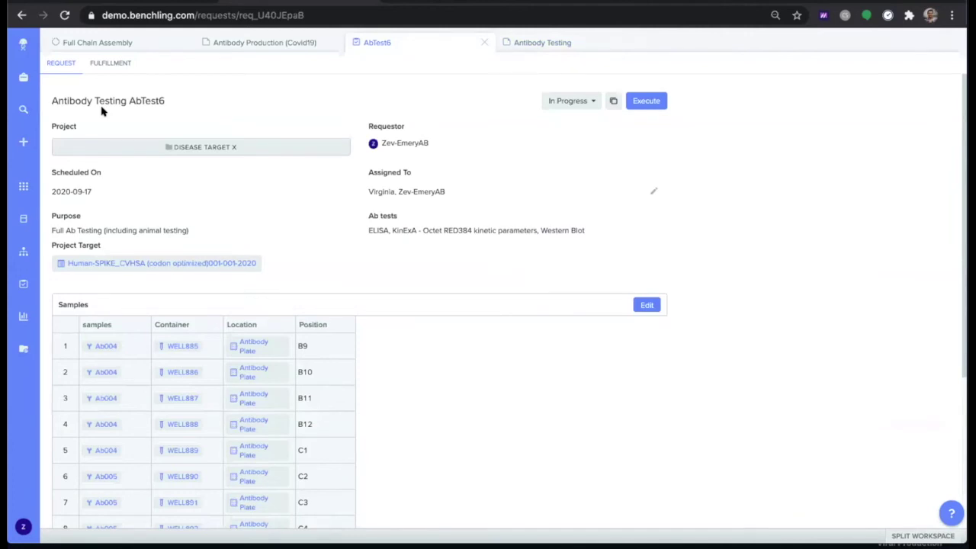
pyautogui.click(107, 65)
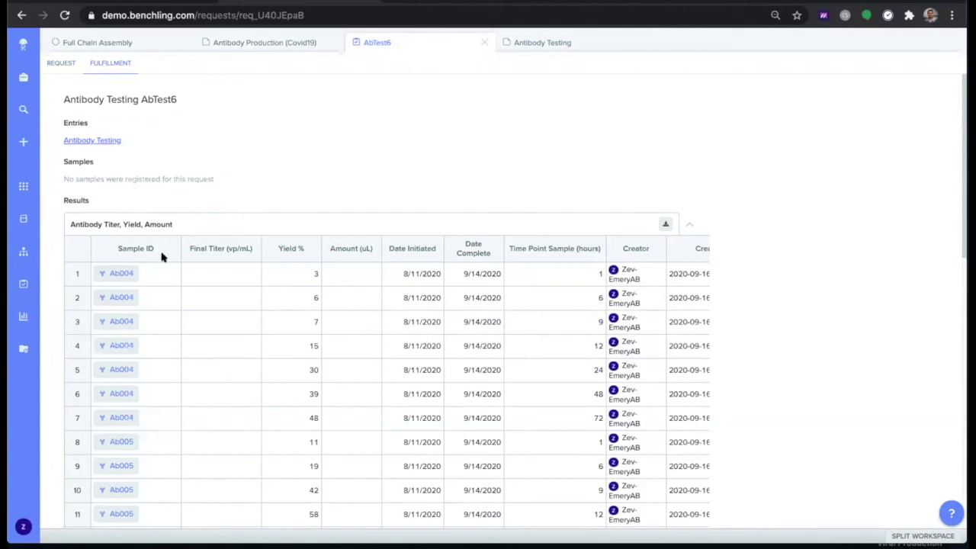
# Review the request's Antibody Titer, Yield, Amount, ELISA and Western Blot result tables.
pyautogui.scroll(-5, 176, 279)
pyautogui.scroll(6, 176, 278)
pyautogui.scroll(-2, 240, 155)
pyautogui.scroll(-5, 240, 155)
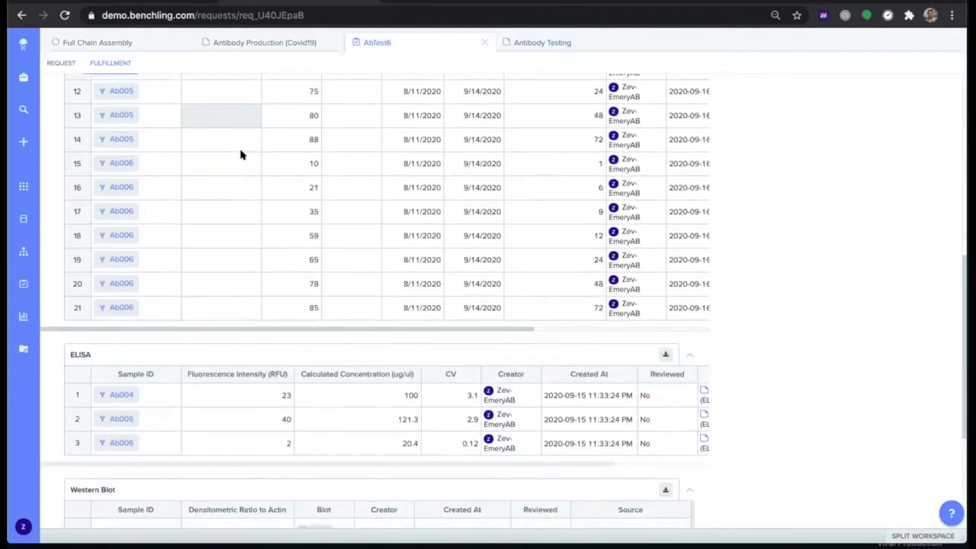
pyautogui.scroll(-2, 240, 155)
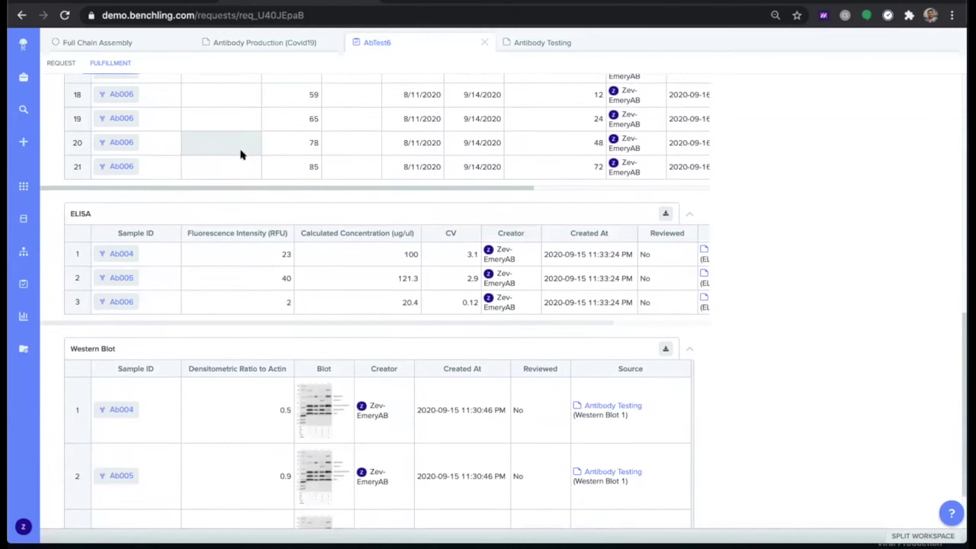
pyautogui.scroll(-1, 240, 154)
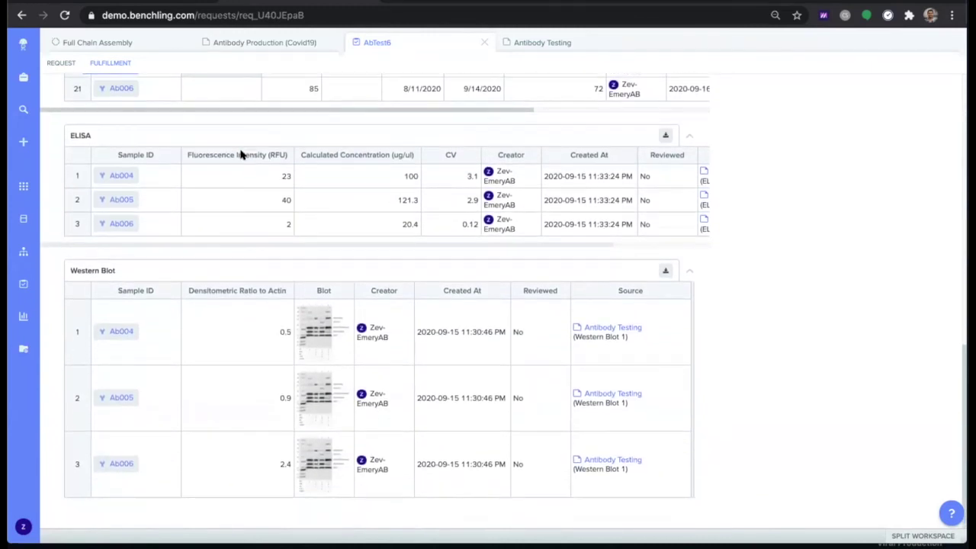
pyautogui.moveTo(304, 311)
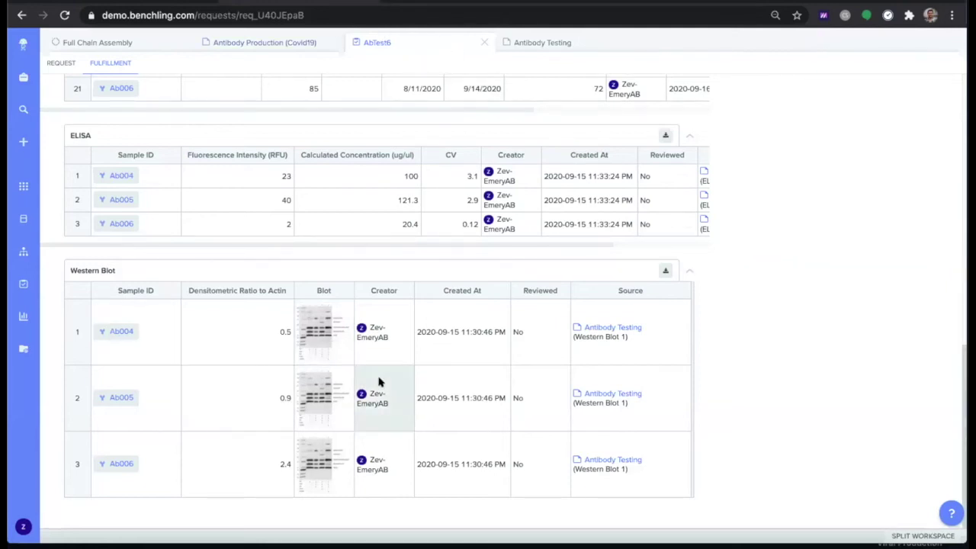
# Open antibody Ab004 from the Western Blot results and examine its yield, ELISA, Kinetics Assay and Western Blot results.
pyautogui.click(118, 332)
pyautogui.click(118, 333)
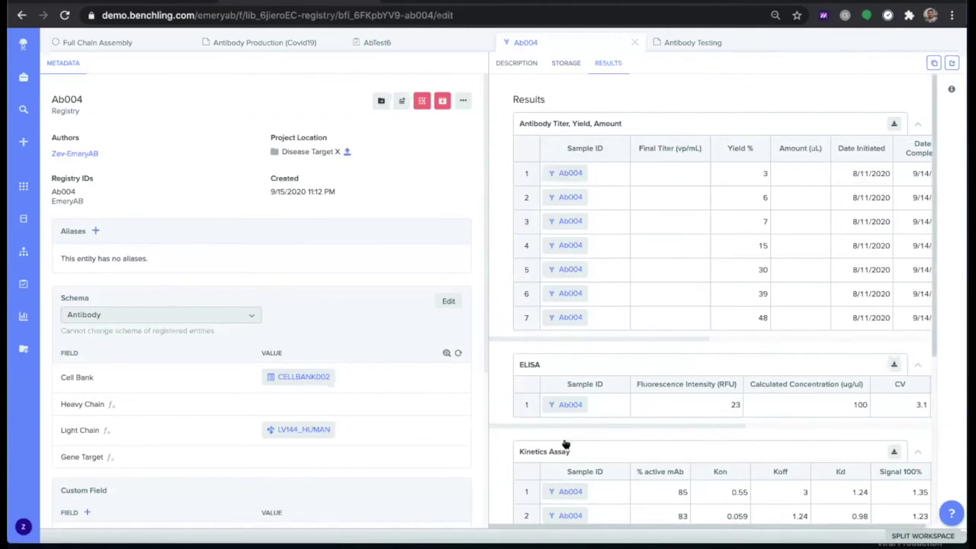
pyautogui.scroll(-1, 564, 444)
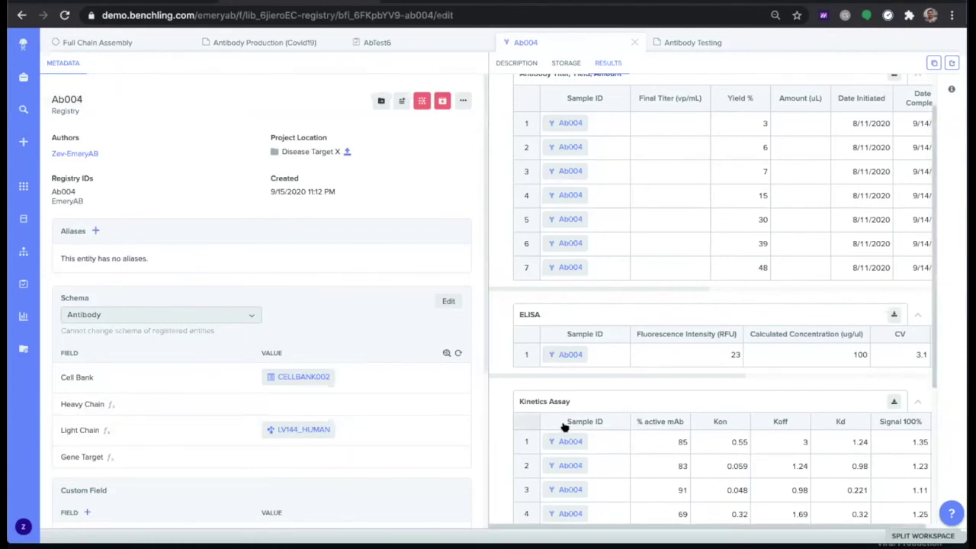
pyautogui.scroll(-3, 638, 427)
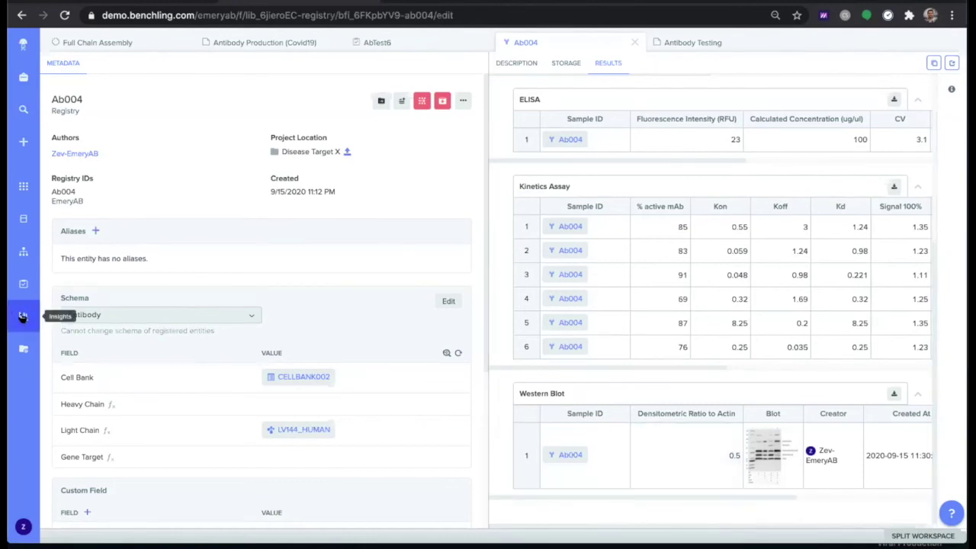
# Open the Antibody data dashboard from the full Insights list and view the Antibody Yield chart and the summary's cell bank column.
pyautogui.click(23, 316)
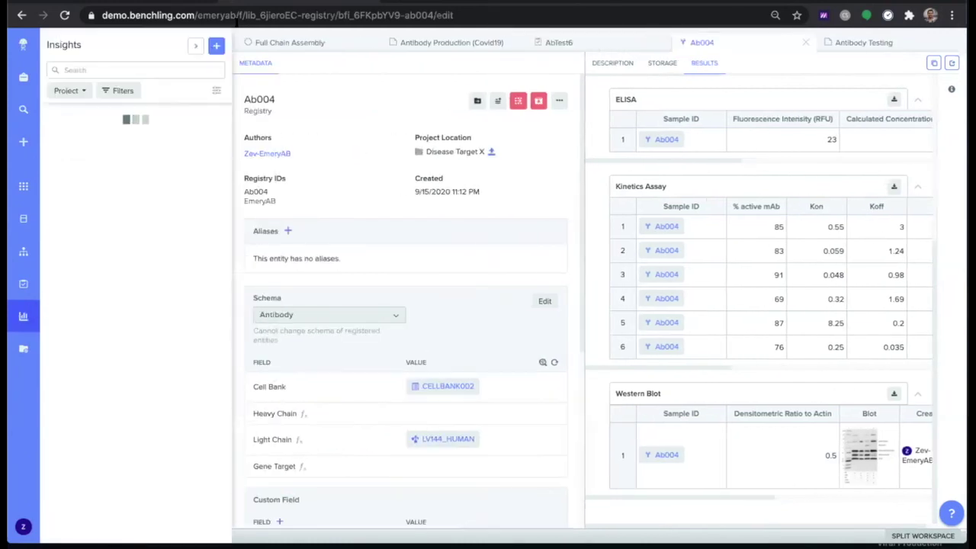
pyautogui.click(190, 43)
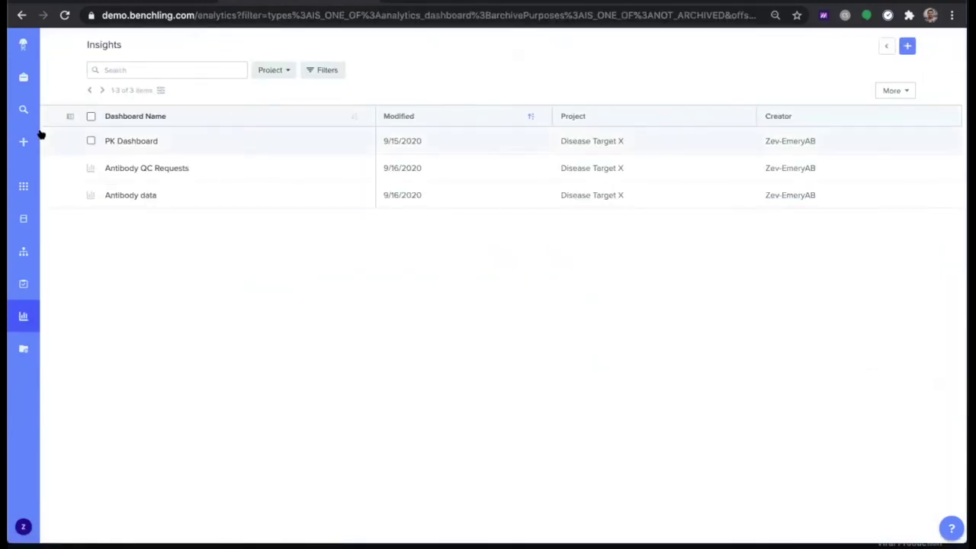
pyautogui.click(122, 195)
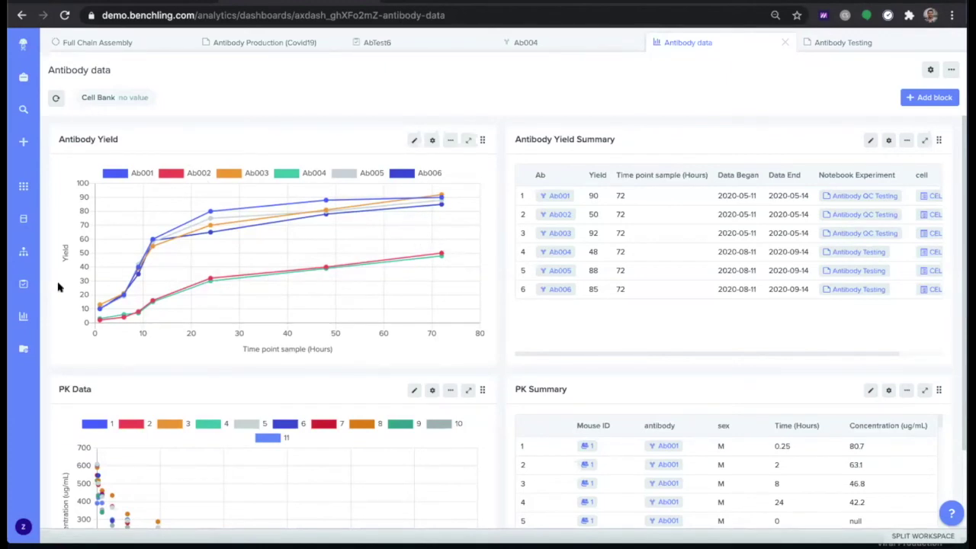
pyautogui.moveTo(326, 212)
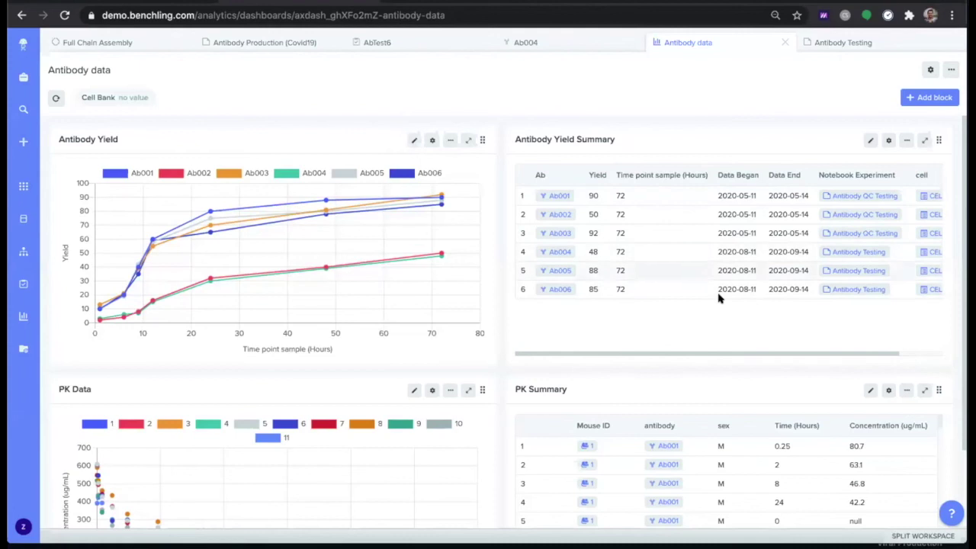
pyautogui.hscroll(2, 718, 297)
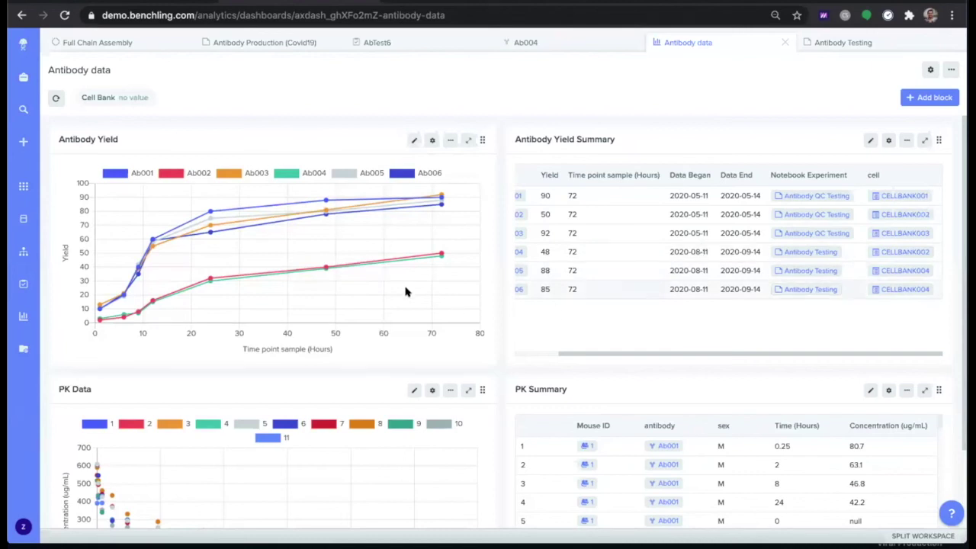
# Hide the Ab002 and Ab004 series in the Antibody Yield chart, and show both again.
pyautogui.click(163, 174)
pyautogui.click(301, 178)
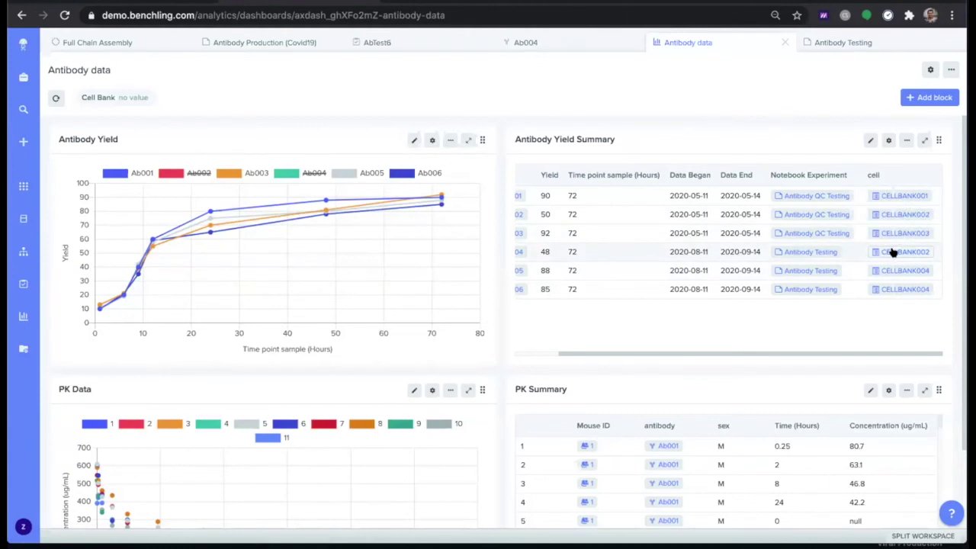
pyautogui.click(292, 174)
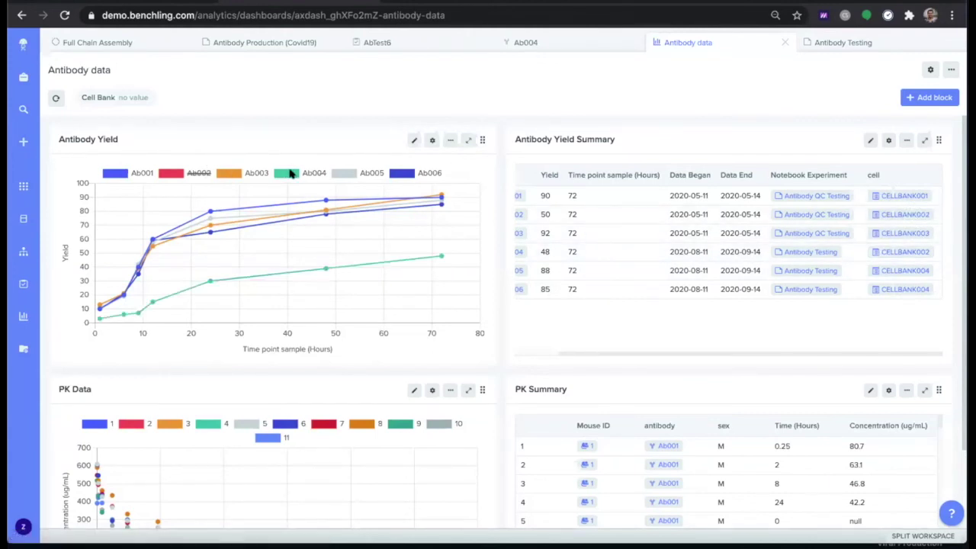
pyautogui.click(170, 174)
# Examine the PK Data chart and PK Summary table, and return to the start of the dashboard.
pyautogui.scroll(-1, 315, 300)
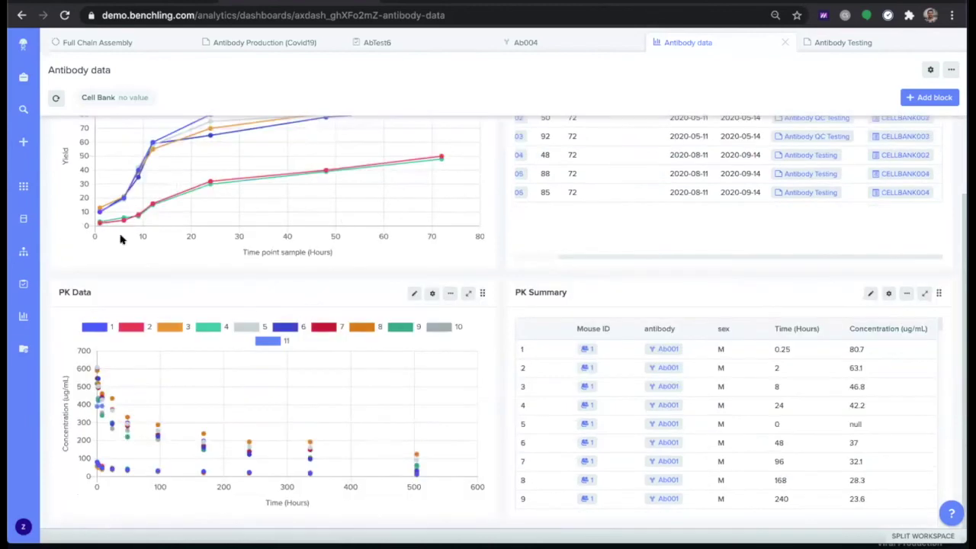
pyautogui.scroll(1, 273, 405)
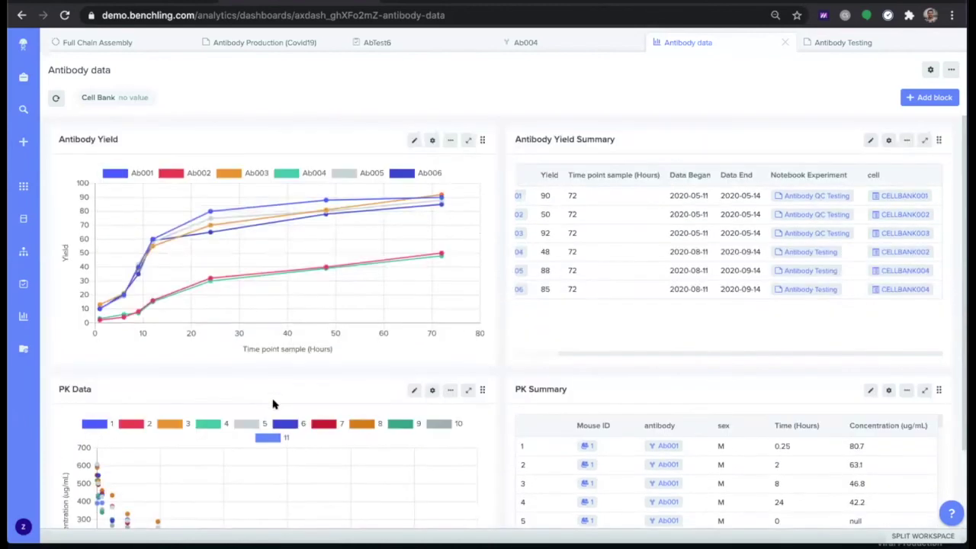
pyautogui.scroll(-1, 273, 404)
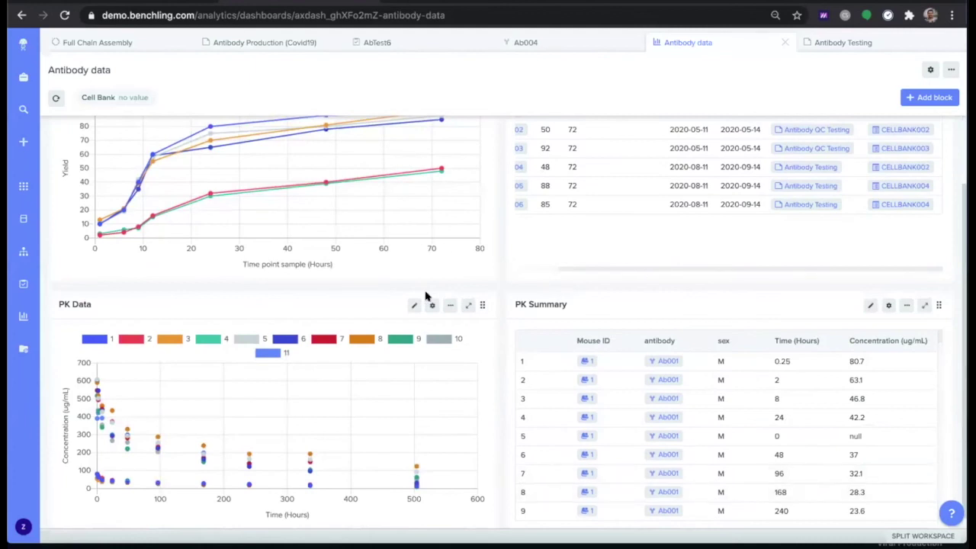
pyautogui.scroll(1, 343, 262)
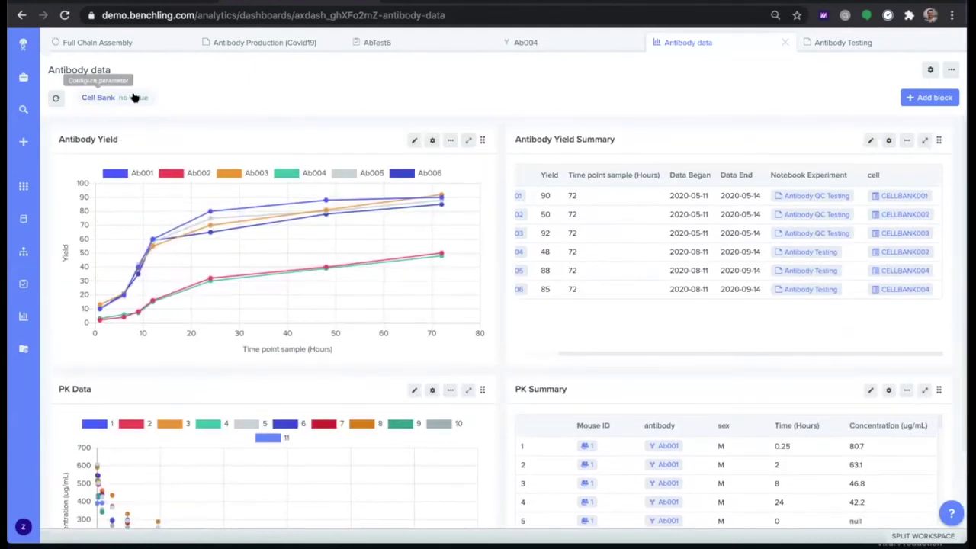
# Set the Antibody data dashboard's Cell Bank parameter to CELLBANK004.
pyautogui.click(137, 98)
pyautogui.click(398, 101)
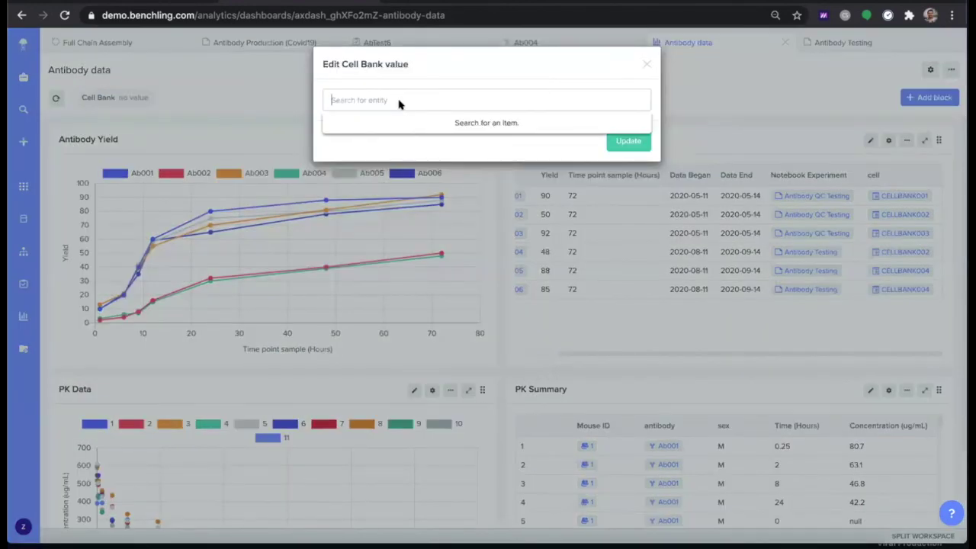
pyautogui.write('cel')
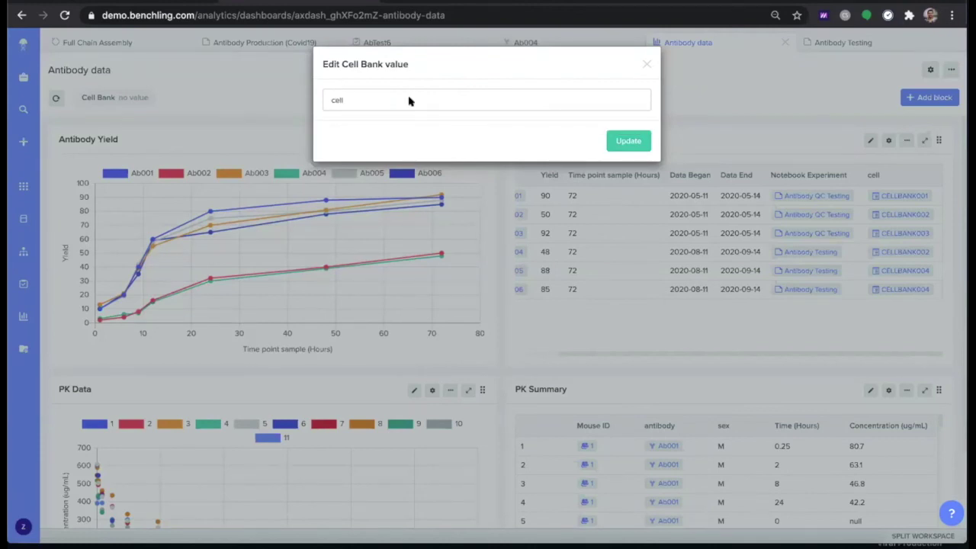
pyautogui.write('l')
pyautogui.click(420, 163)
pyautogui.click(627, 144)
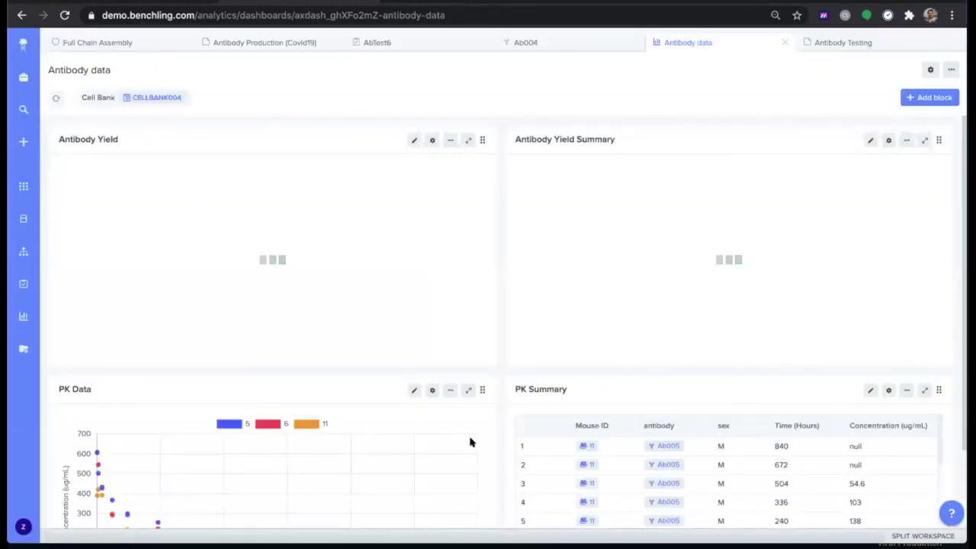
# Examine the yield and PK charts and tables for the chosen cell bank in the Antibody data dashboard.
pyautogui.scroll(-1, 340, 362)
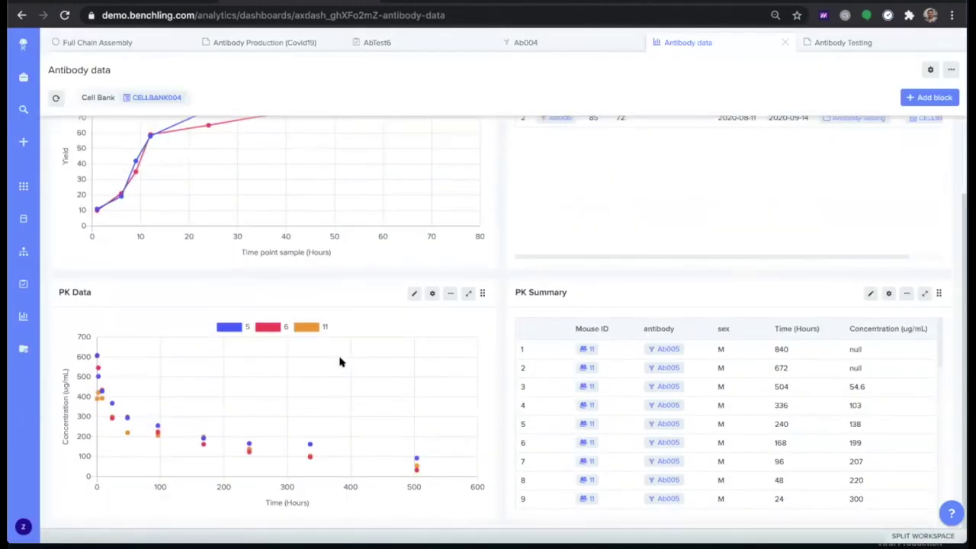
pyautogui.scroll(1, 340, 362)
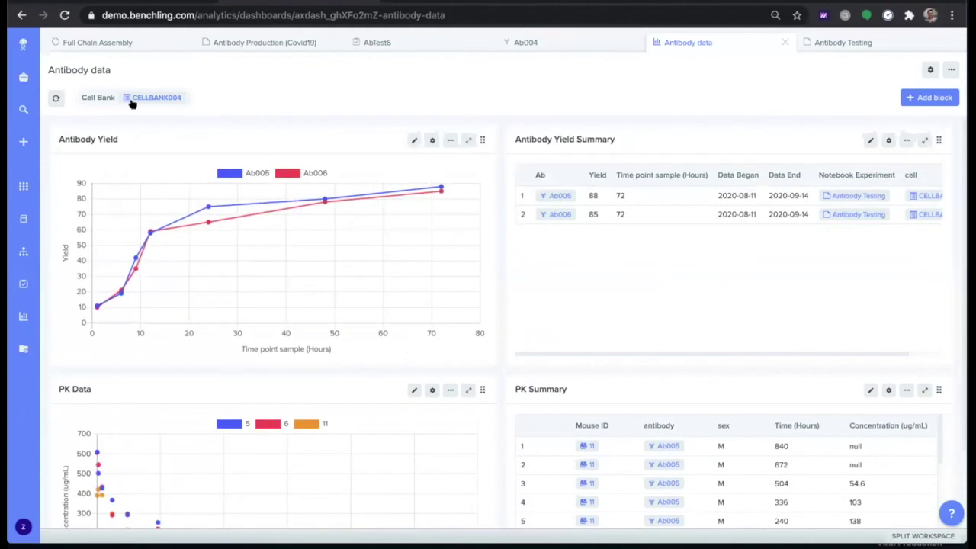
pyautogui.scroll(-1, 159, 374)
pyautogui.scroll(1, 436, 427)
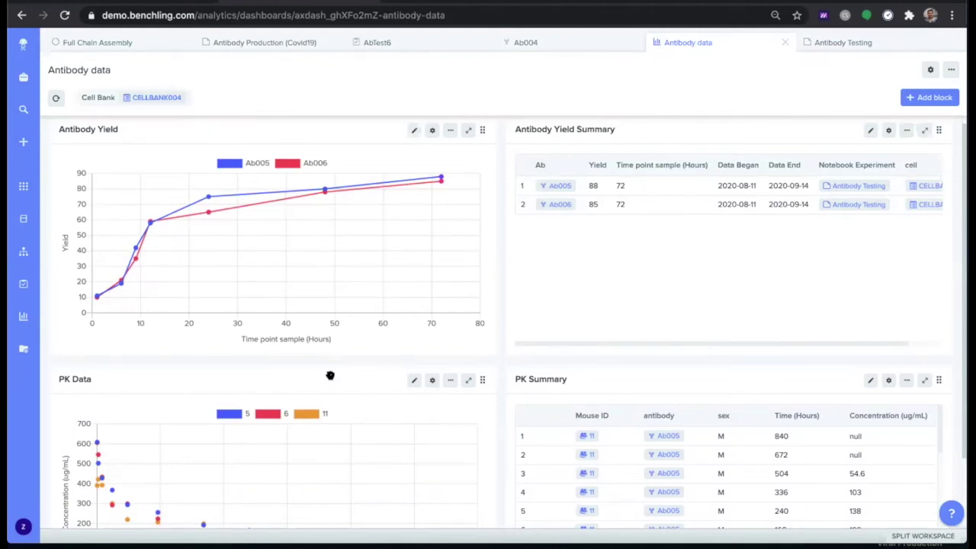
# Open the Antibody QC Requests dashboard from Insights and examine the in-queue requests table, including its age columns, and the average request age chart.
pyautogui.click(22, 318)
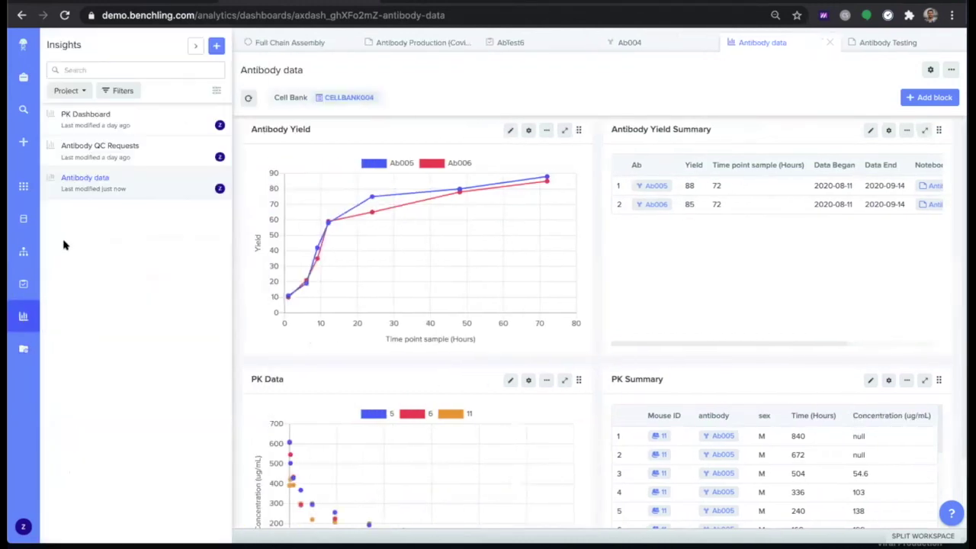
pyautogui.click(91, 149)
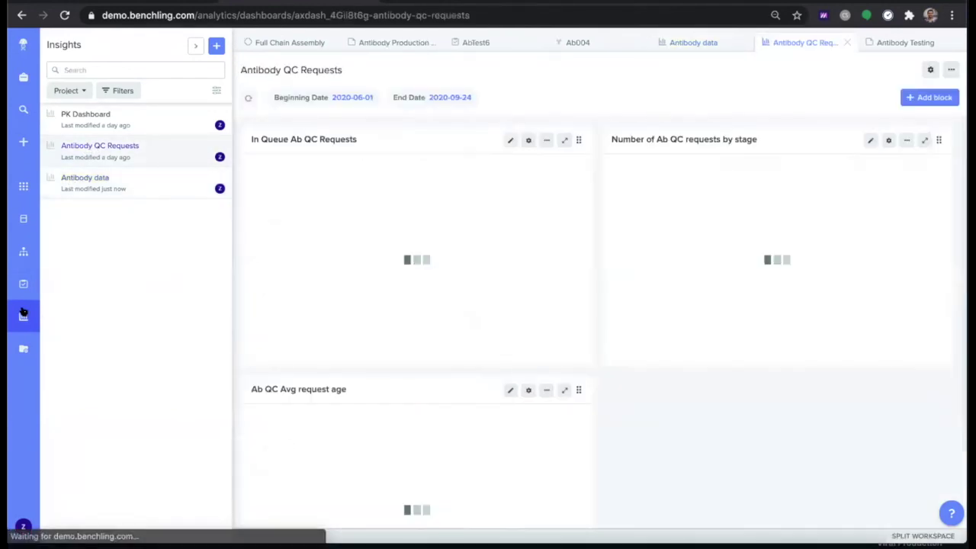
pyautogui.click(21, 315)
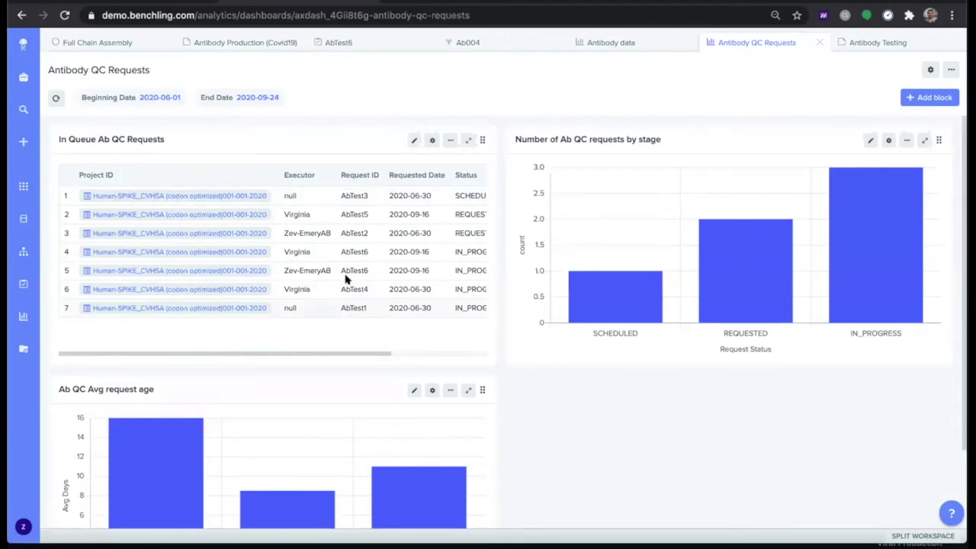
pyautogui.hscroll(2, 386, 268)
pyautogui.hscroll(5, 393, 269)
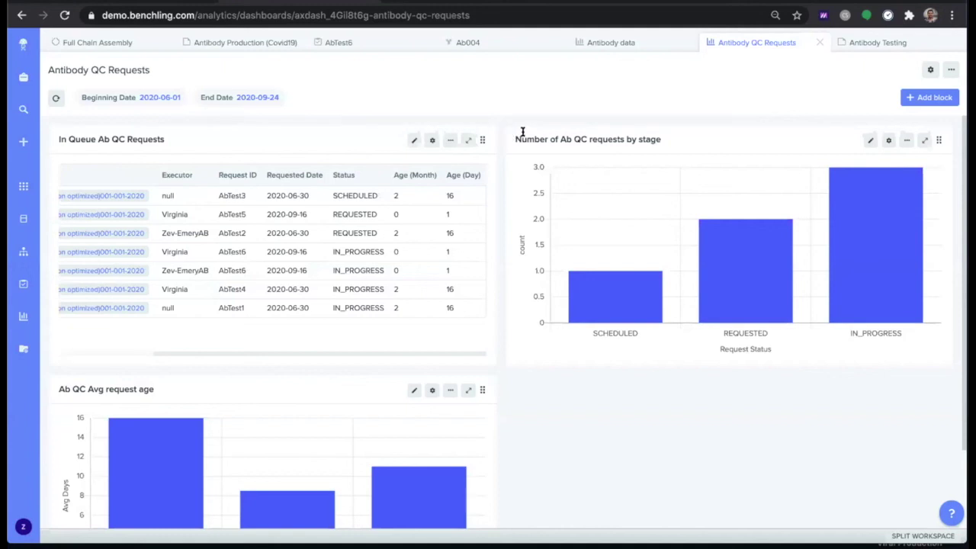
pyautogui.scroll(-2, 564, 280)
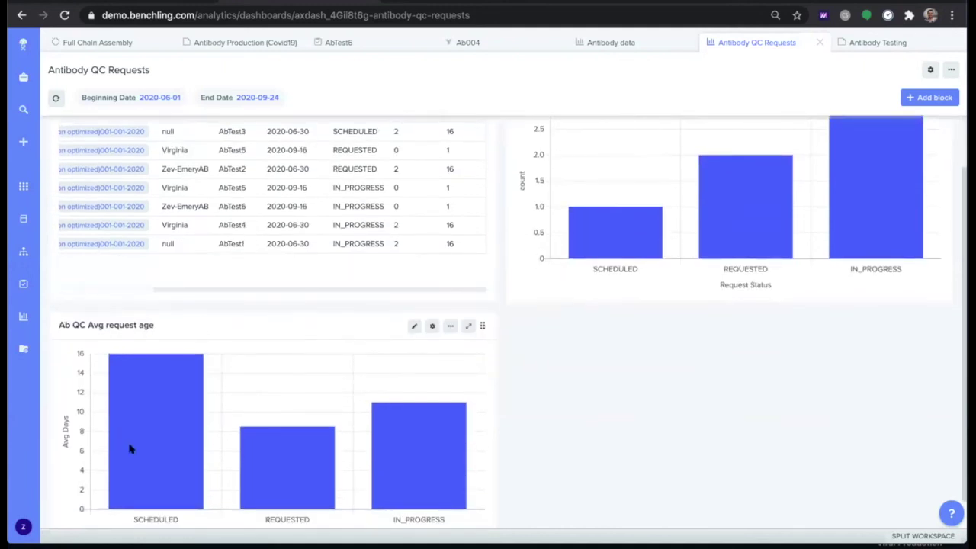
pyautogui.scroll(2, 273, 428)
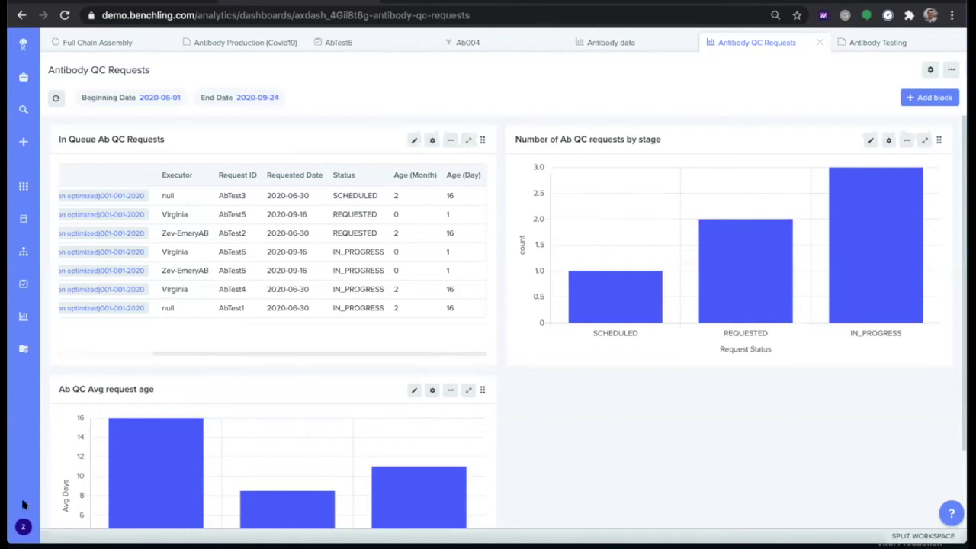
pyautogui.click(24, 526)
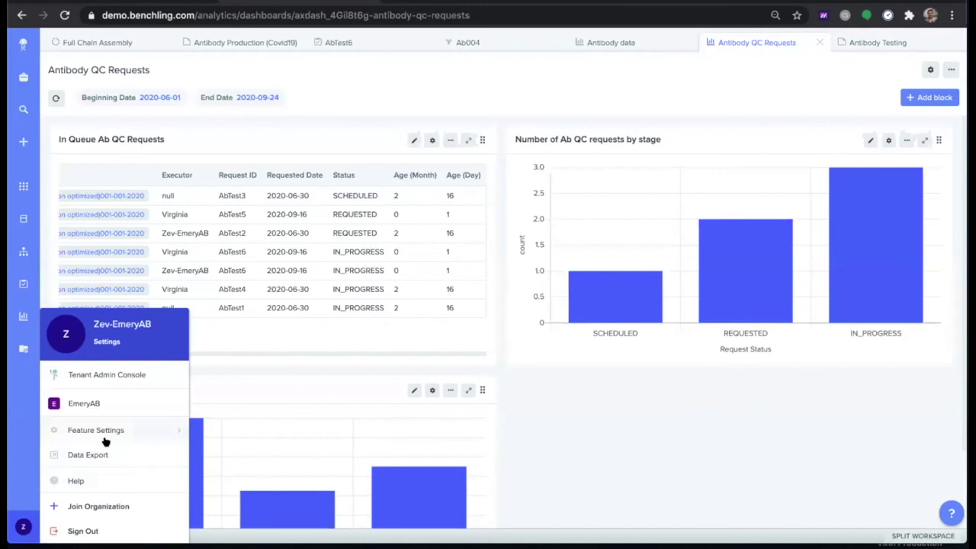
pyautogui.moveTo(134, 437)
pyautogui.click(449, 389)
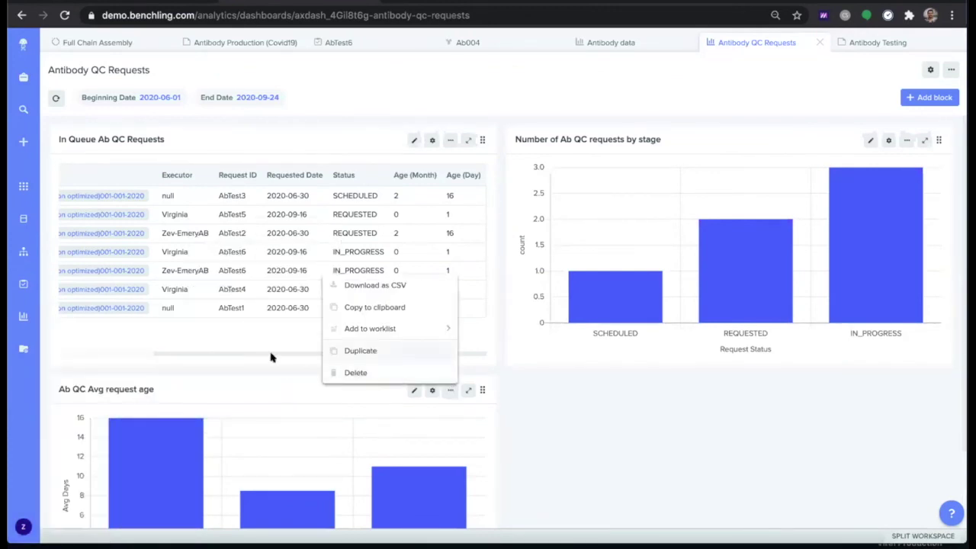
pyautogui.click(271, 356)
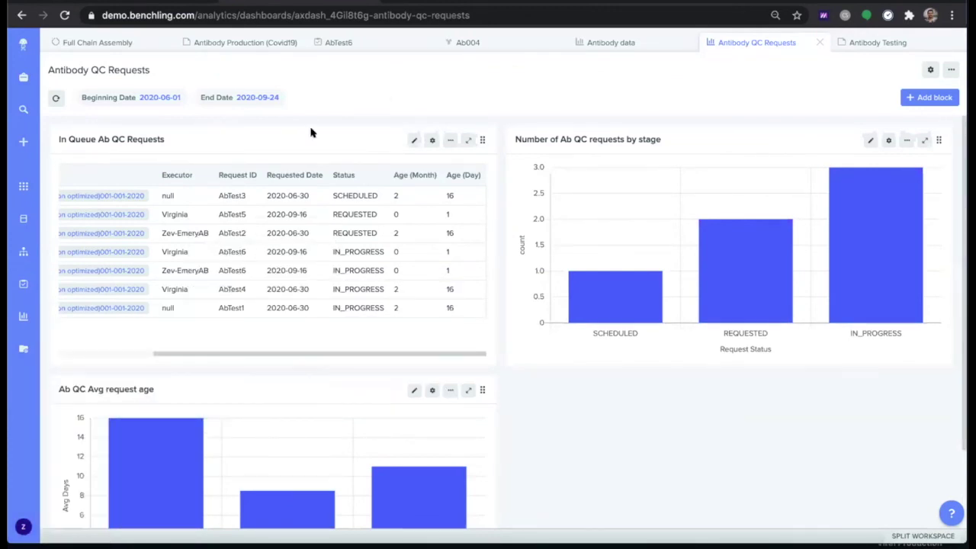
# Switch to antibody Ab004, and open the Antibody entity schema in the registry settings.
pyautogui.click(465, 44)
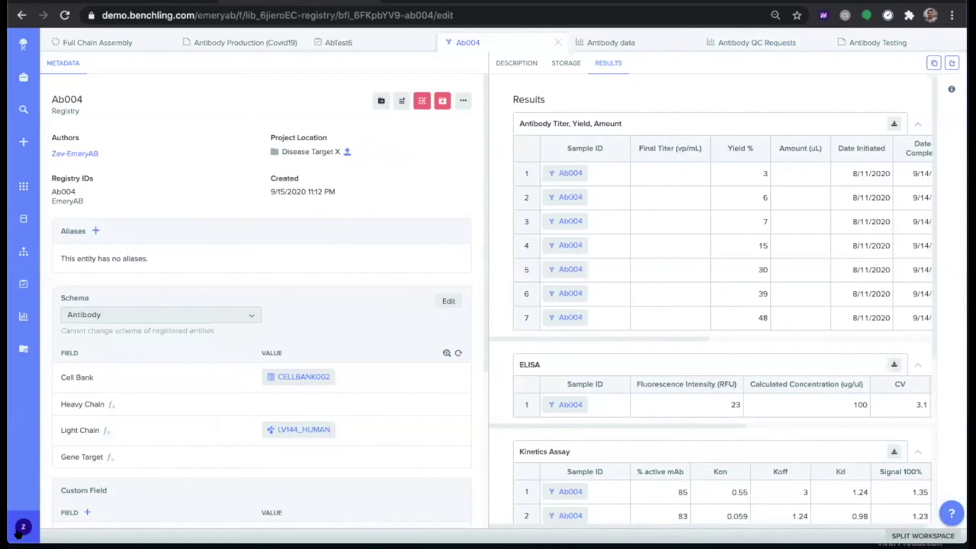
pyautogui.click(23, 526)
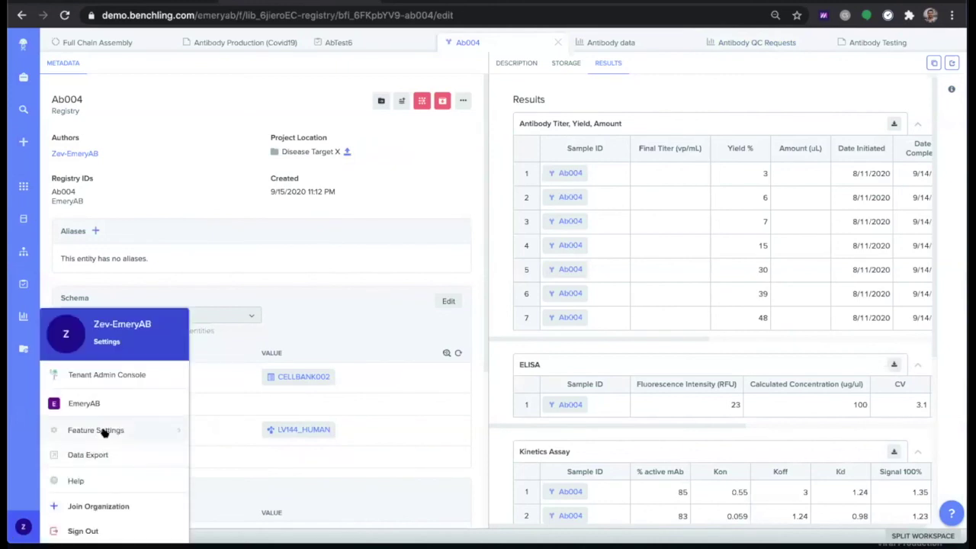
pyautogui.click(23, 525)
pyautogui.moveTo(100, 423)
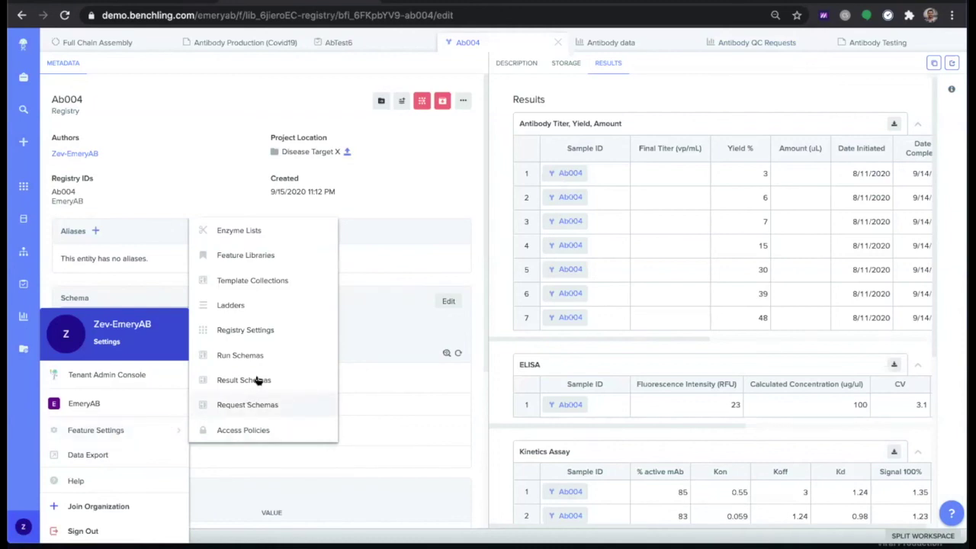
pyautogui.click(266, 332)
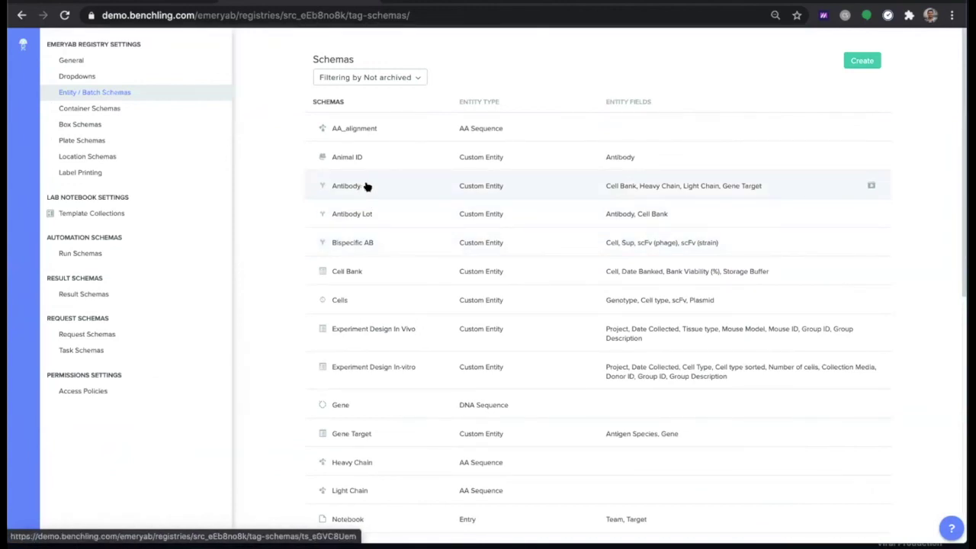
pyautogui.click(366, 186)
pyautogui.scroll(-2, 536, 372)
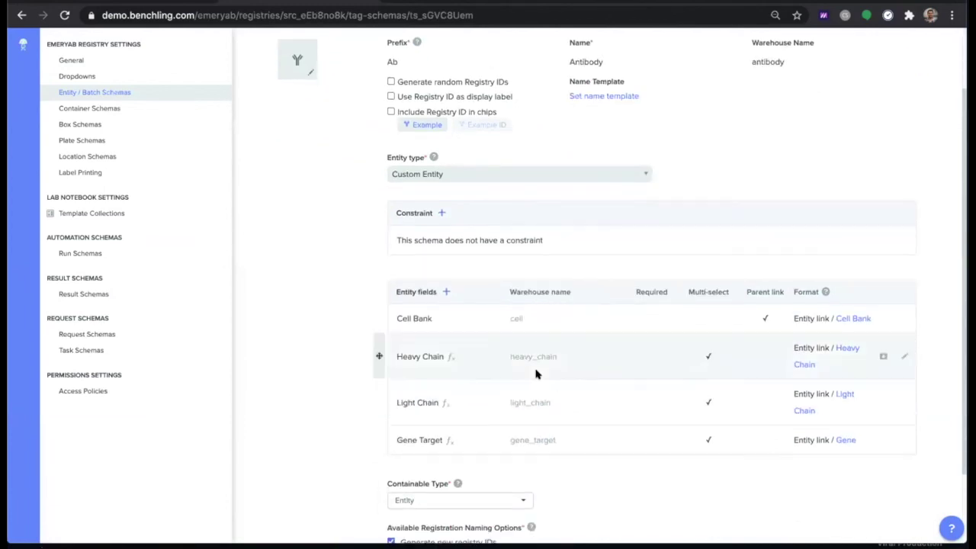
# Add an entity field named Publishable with the Dropdown / Boolean format to the Antibody schema and save it.
pyautogui.click(445, 291)
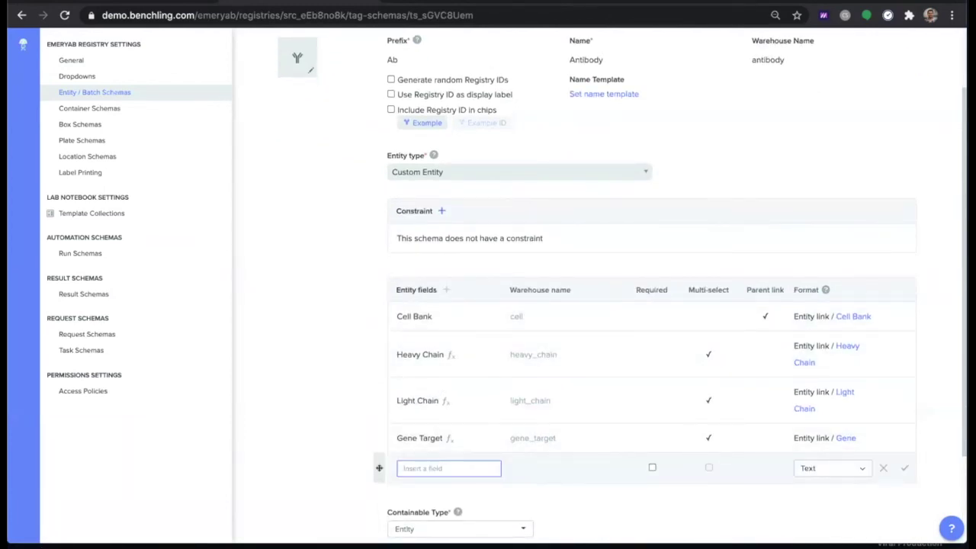
pyautogui.write('Publishable')
pyautogui.click(815, 468)
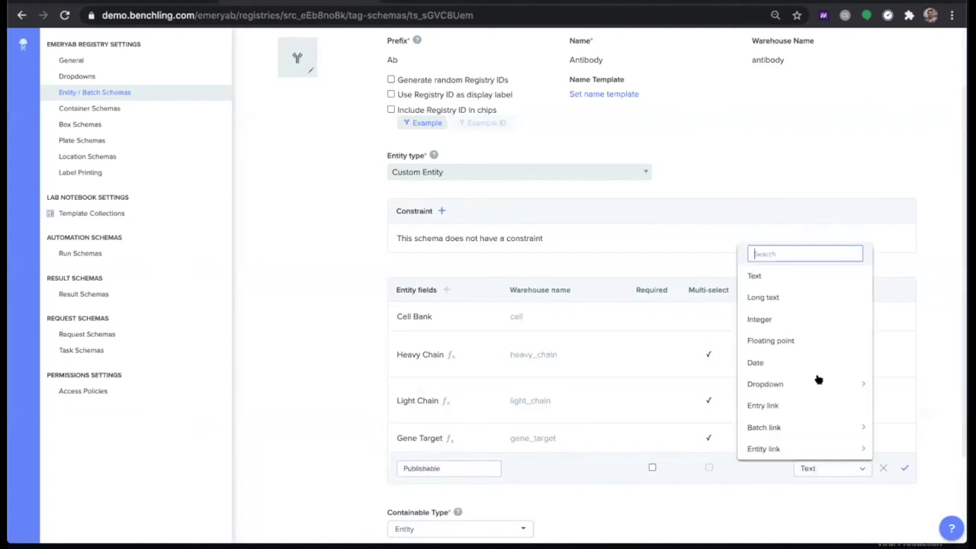
pyautogui.moveTo(810, 386)
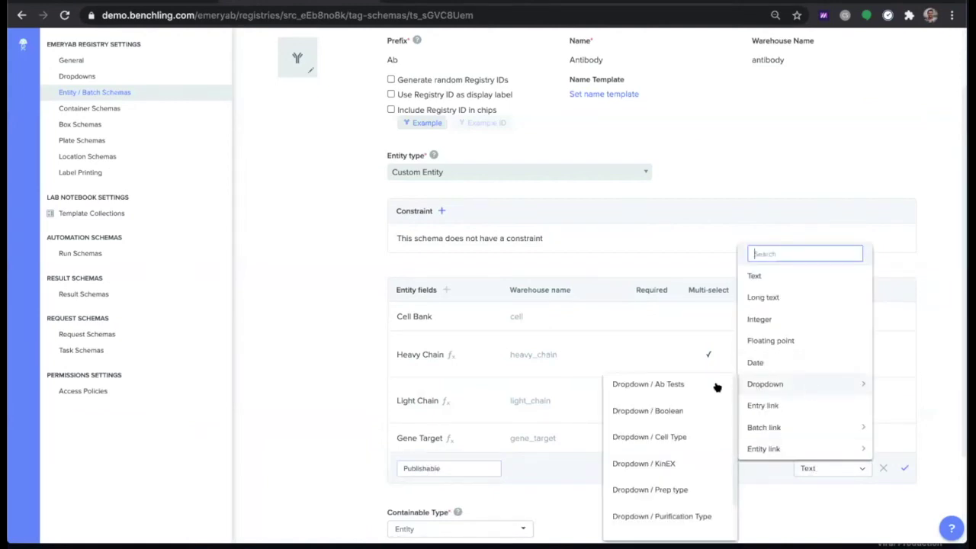
pyautogui.scroll(-1, 705, 435)
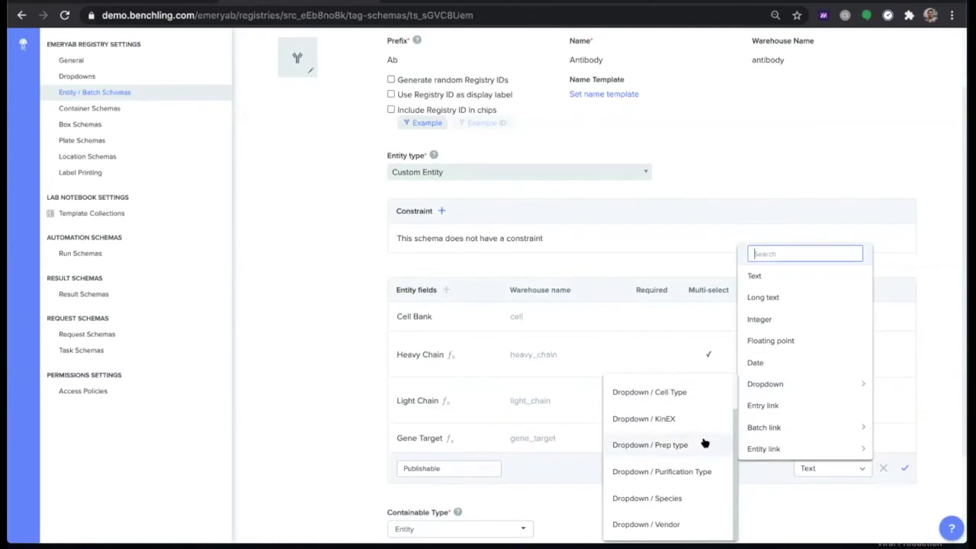
pyautogui.scroll(1, 704, 443)
pyautogui.scroll(-1, 704, 438)
pyautogui.click(695, 399)
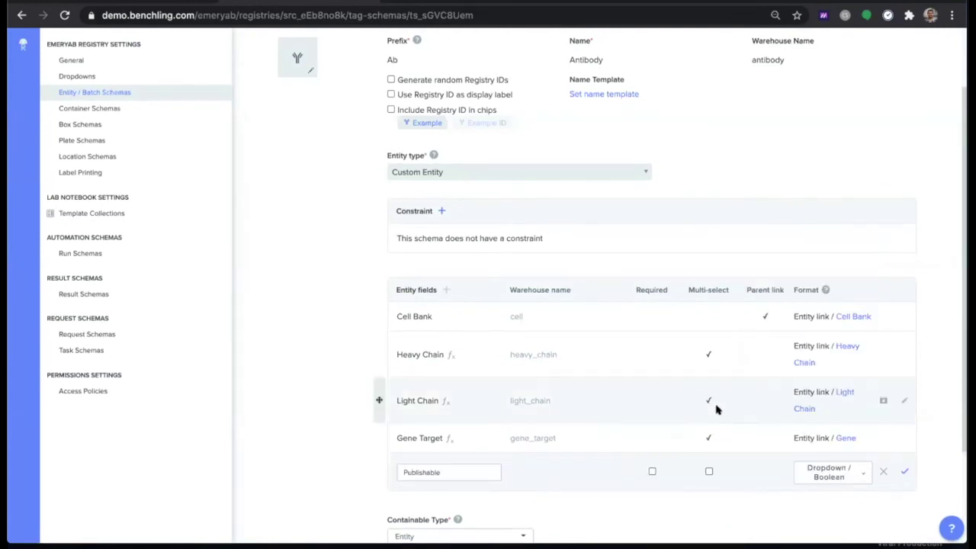
pyautogui.click(904, 469)
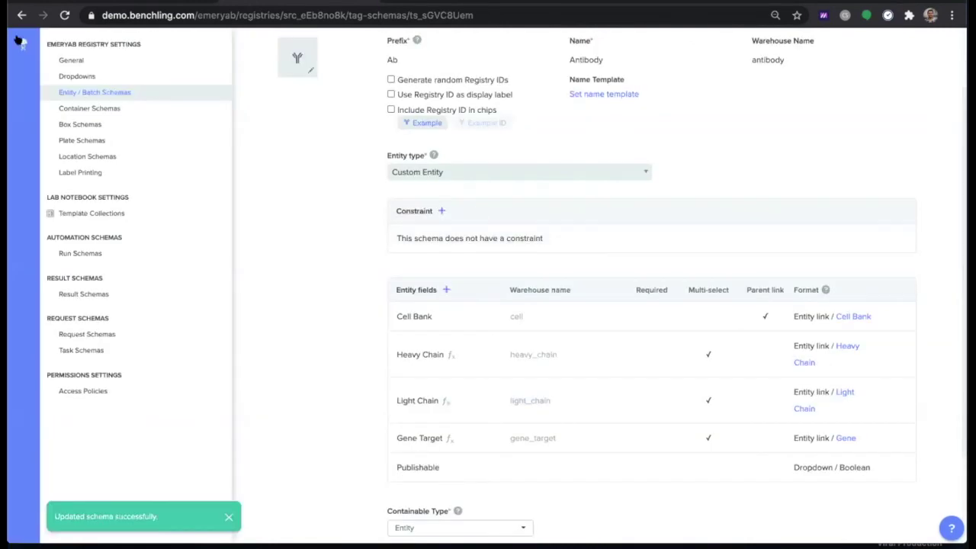
# Return to antibody Ab004 and fill in the Publishable field in its schema metadata.
pyautogui.click(22, 45)
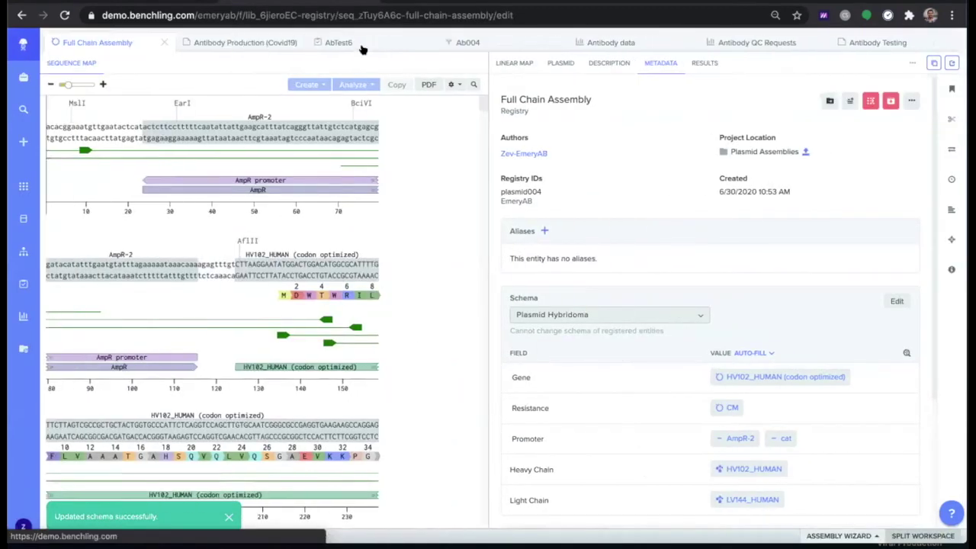
pyautogui.click(451, 40)
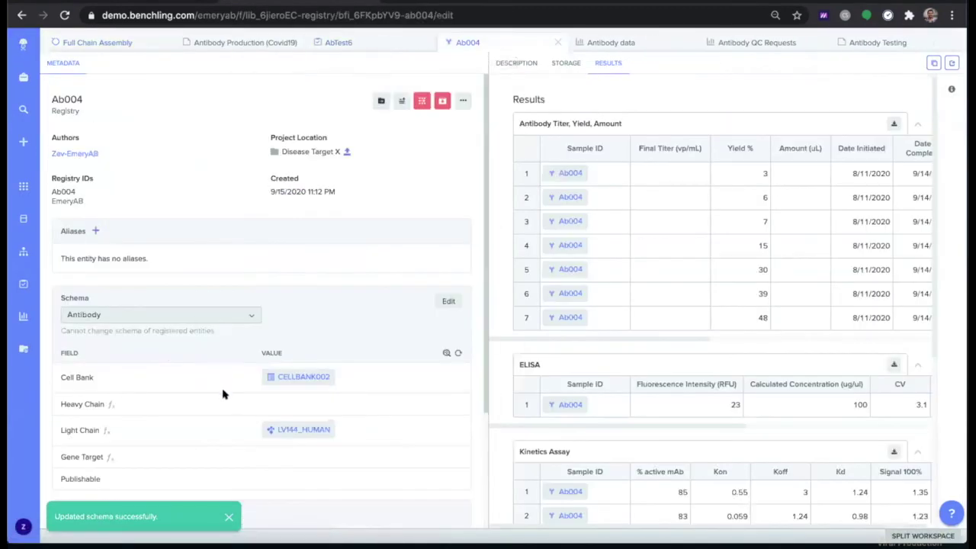
pyautogui.scroll(-1, 196, 397)
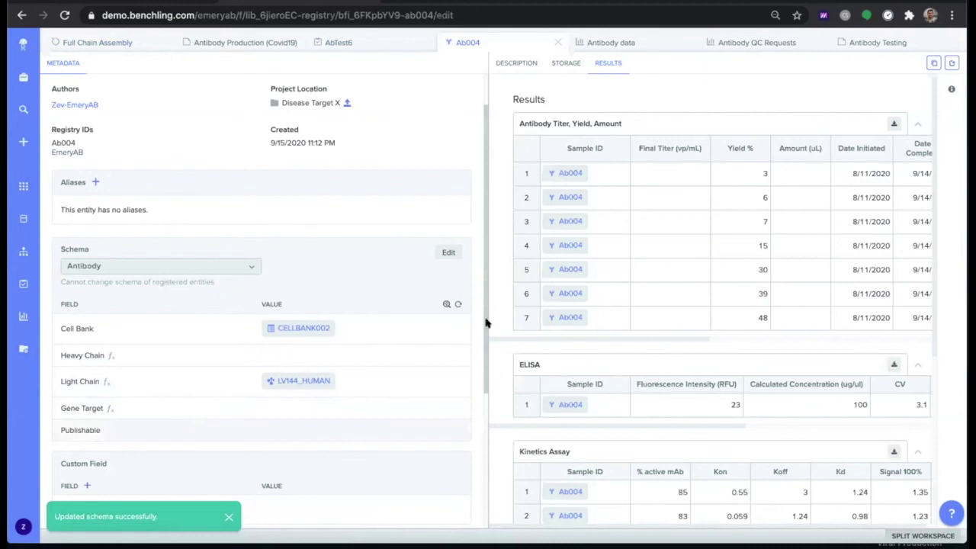
pyautogui.click(448, 252)
pyautogui.click(319, 458)
pyautogui.click(304, 479)
pyautogui.click(444, 252)
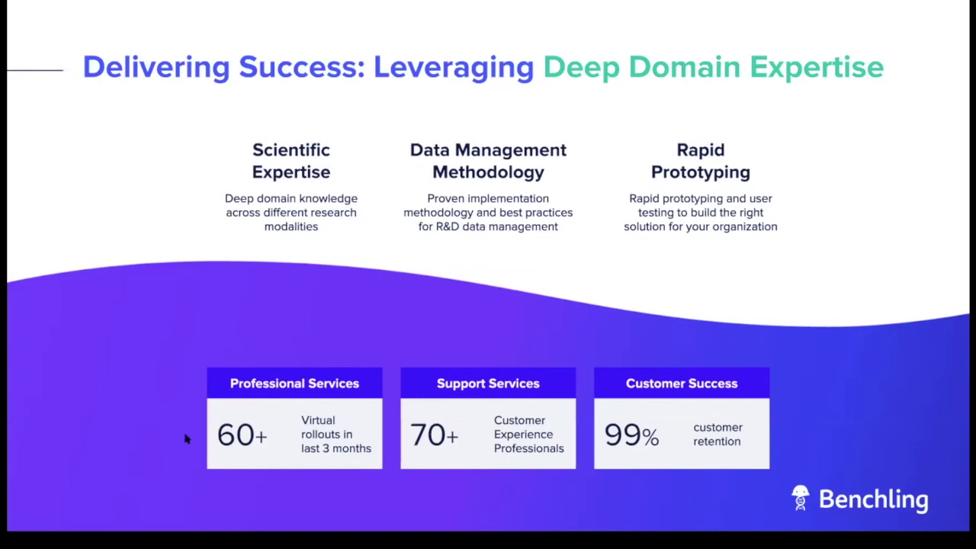
pyautogui.moveTo(186, 439)
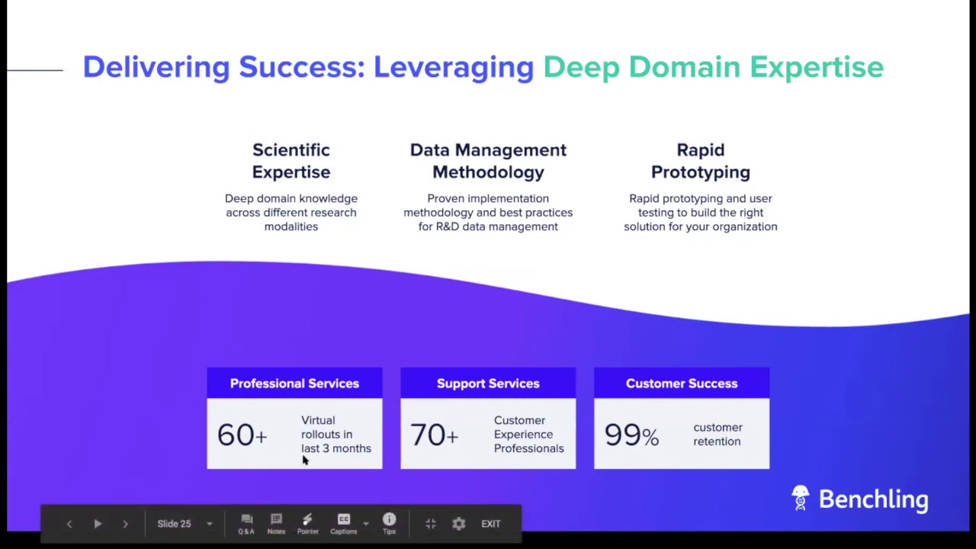